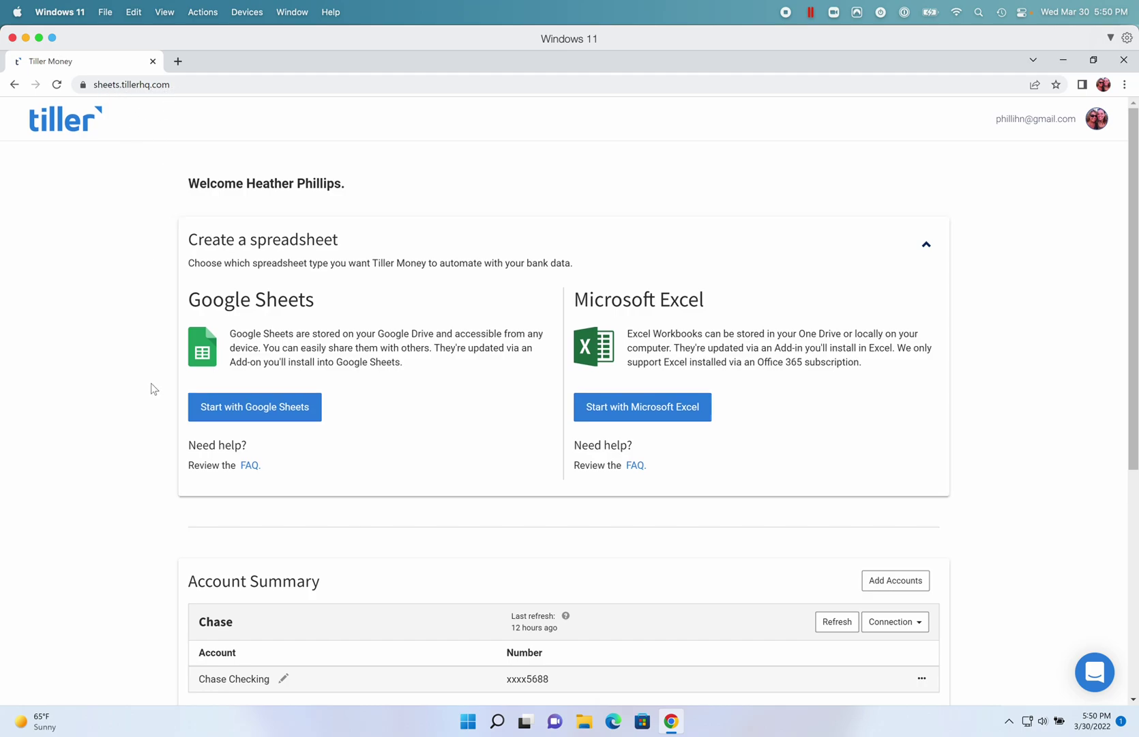
- Download the Excel version of the Tiller Foundation Template and open Tiller-Foundation-Template.xlsx
{"action": "scroll", "coordinate": [154, 389], "scroll_direction": "down", "scroll_amount": 3}
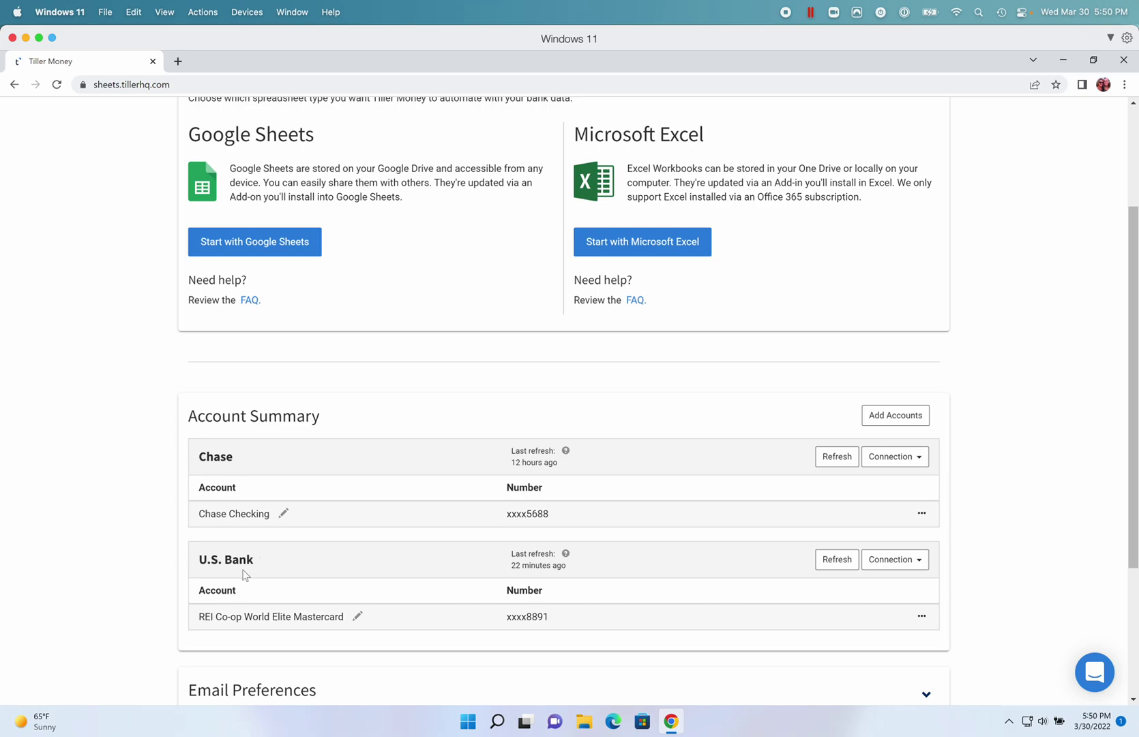
{"action": "scroll", "coordinate": [242, 575], "scroll_direction": "up", "scroll_amount": 3}
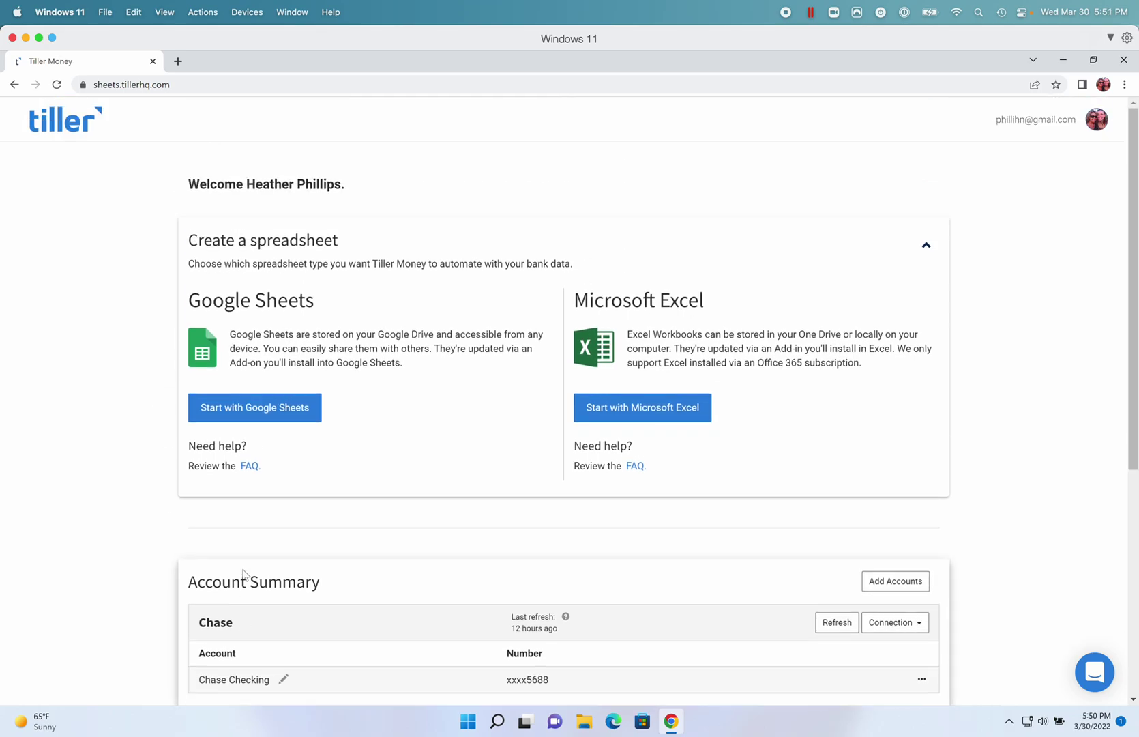
{"action": "left_click", "coordinate": [647, 413]}
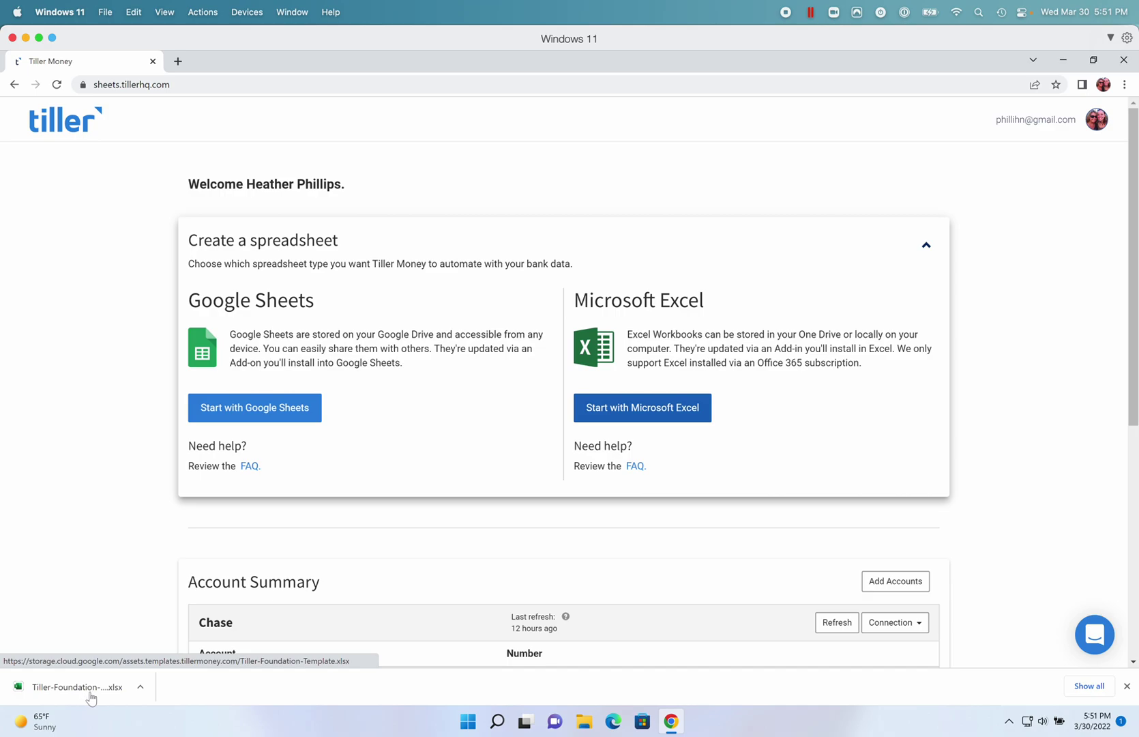
{"action": "left_click", "coordinate": [67, 694]}
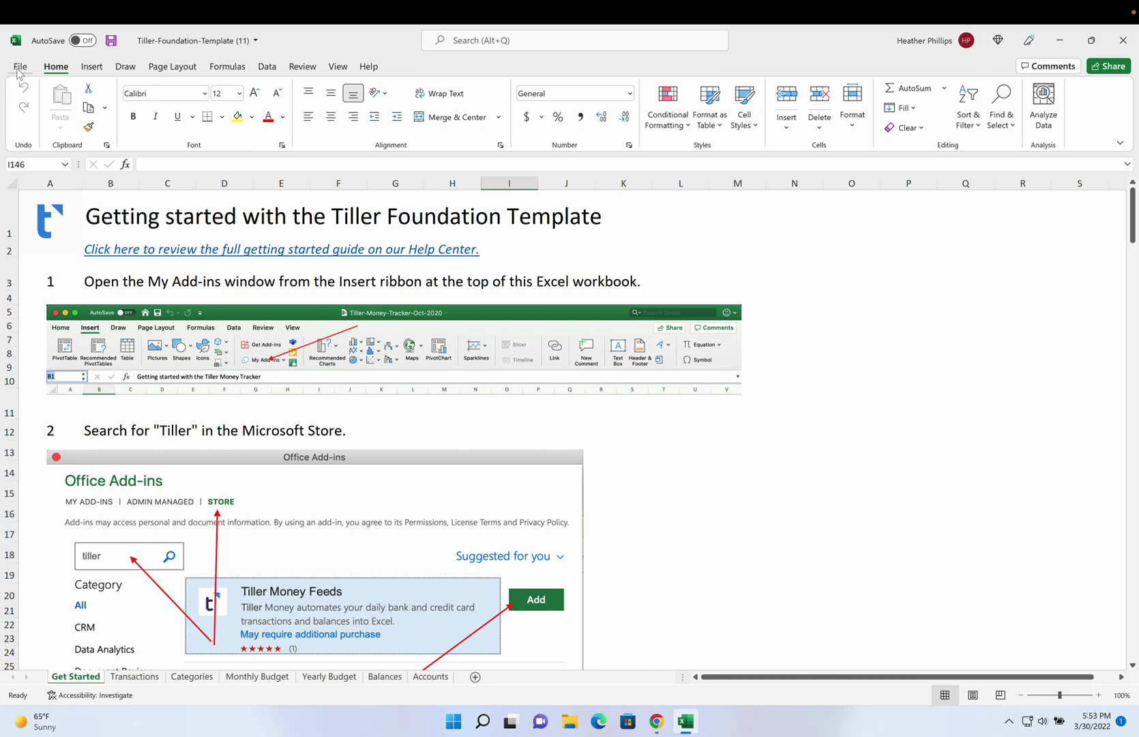
- Save the workbook as 'Foundation Template 2022' in OneDrive - Personal > Documents
{"action": "left_click", "coordinate": [20, 68]}
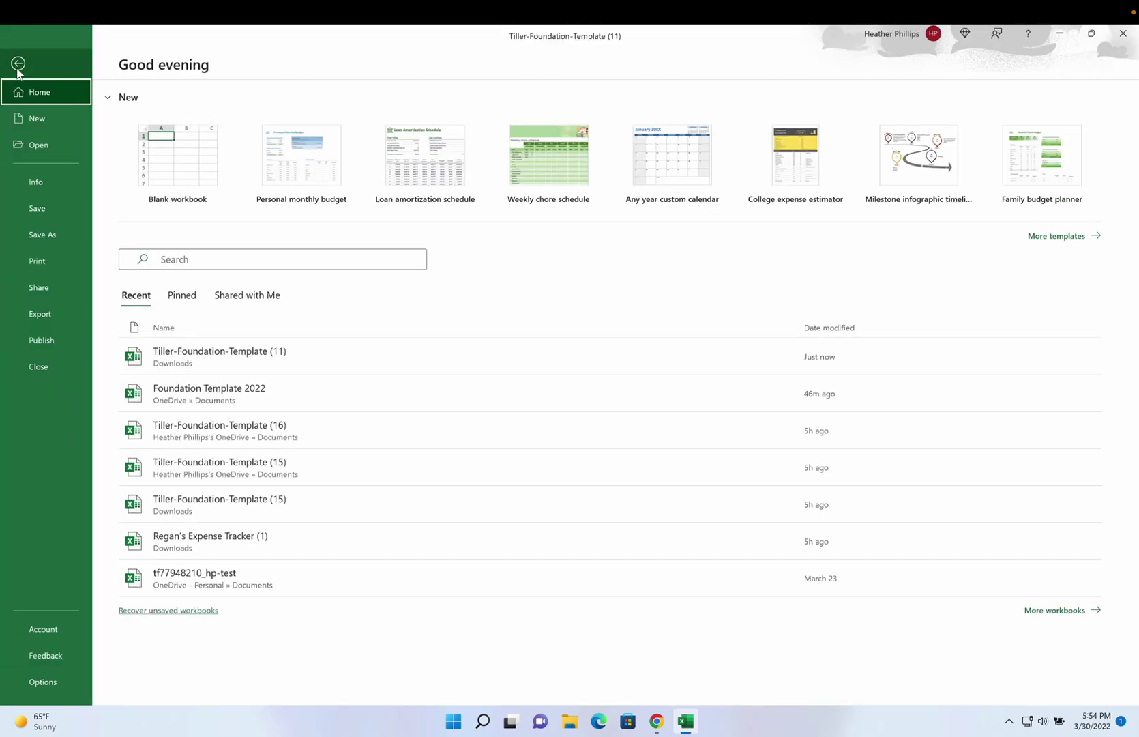
{"action": "left_click", "coordinate": [45, 236]}
{"action": "left_click", "coordinate": [469, 125]}
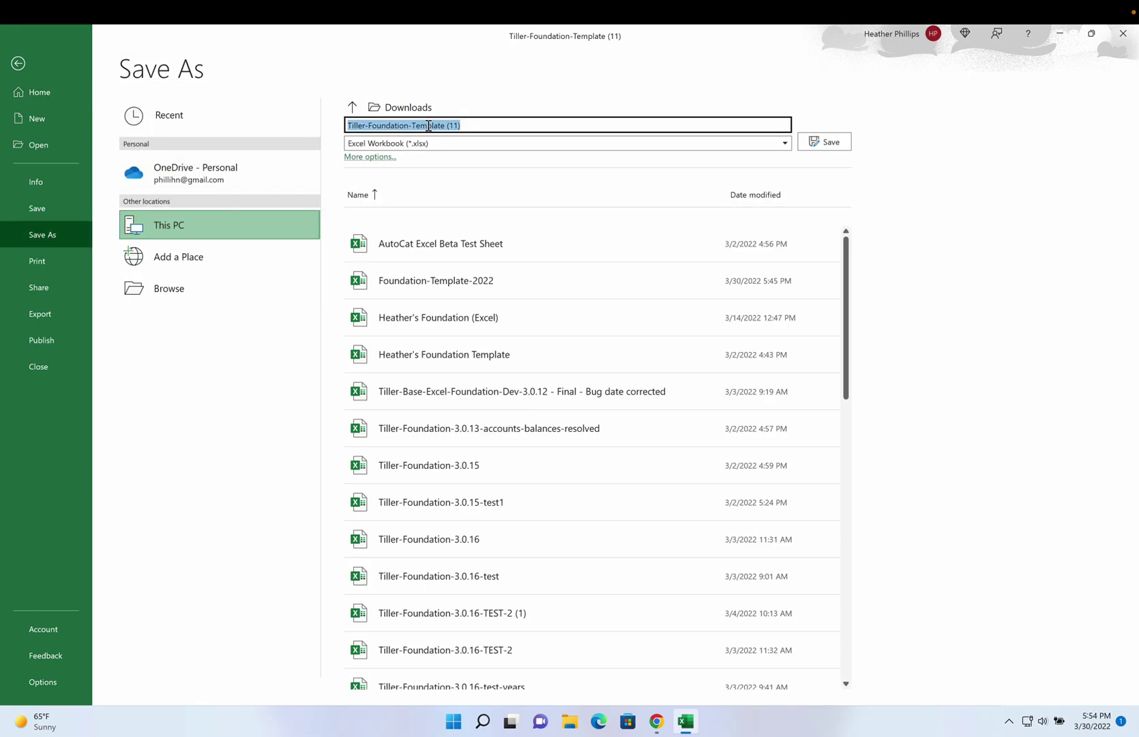
{"action": "type", "text": "Foundation Template 2022"}
{"action": "left_click", "coordinate": [273, 174]}
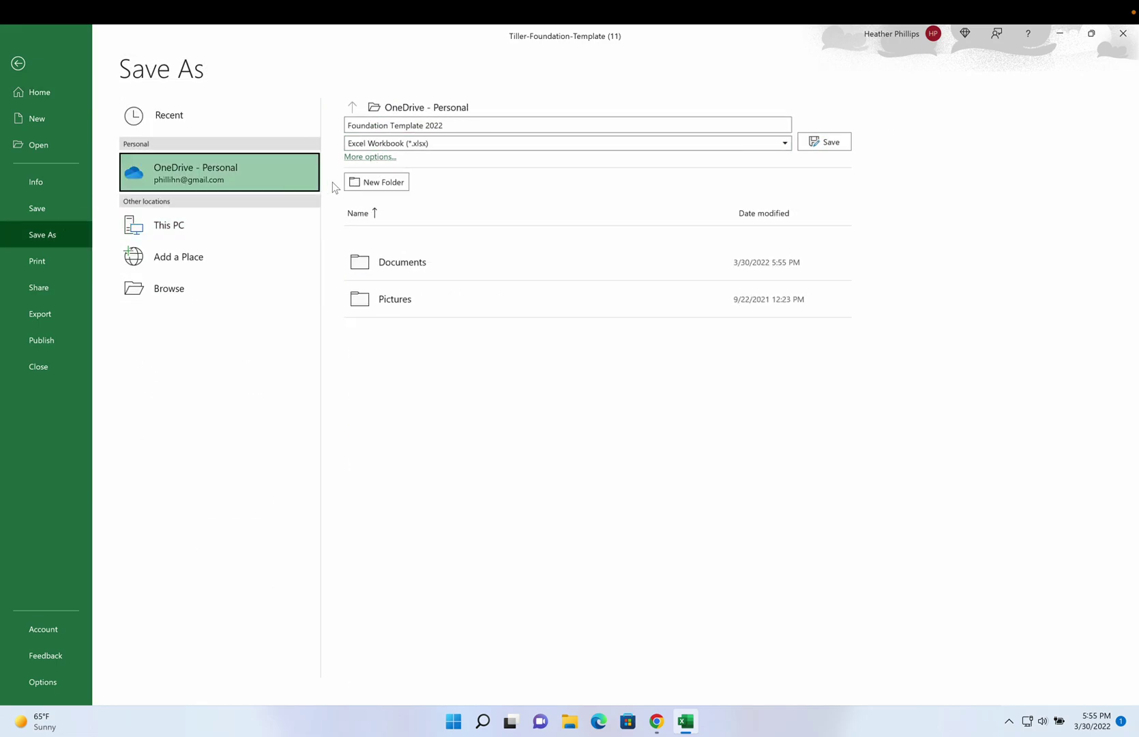
{"action": "left_click", "coordinate": [402, 263]}
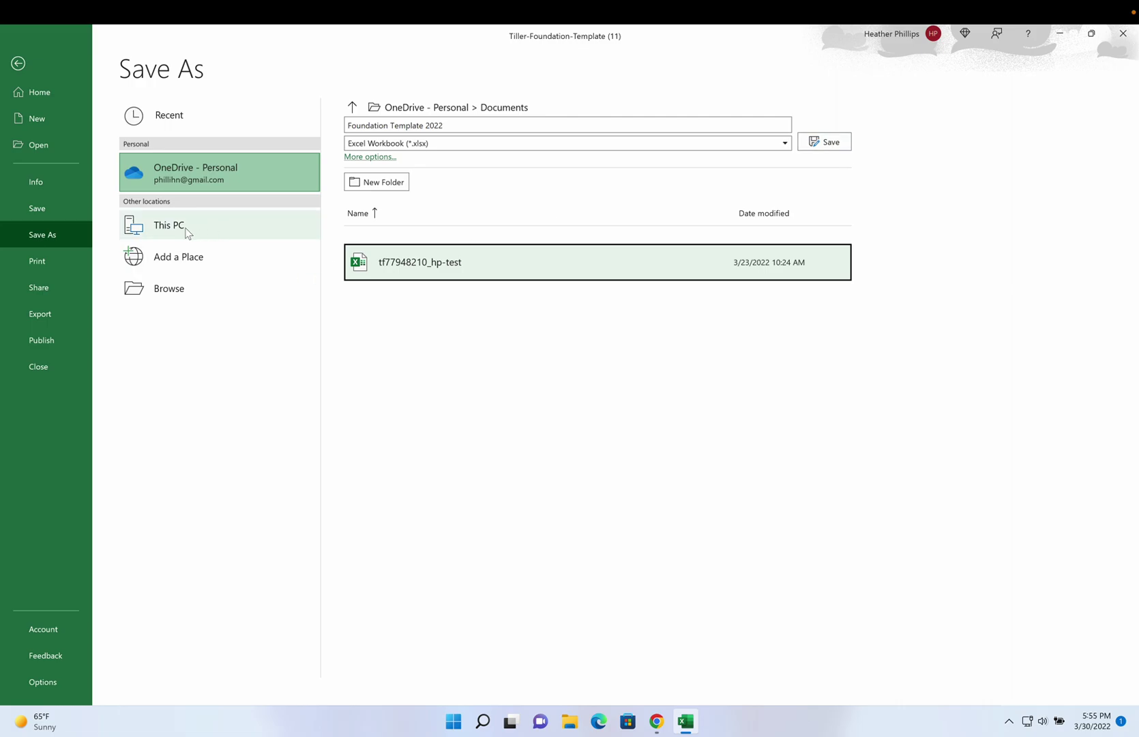
{"action": "left_click", "coordinate": [824, 142]}
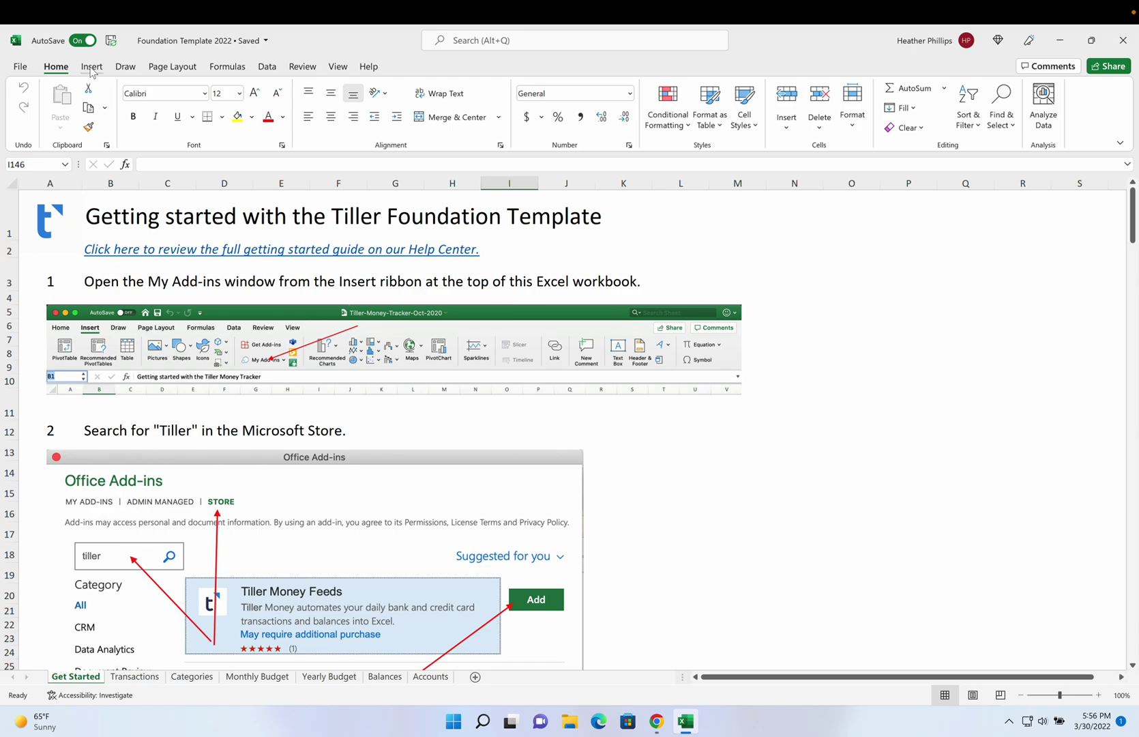
- Search the add-in store for 'tiller money feeds' and add Tiller Money Feeds, accepting its terms
{"action": "left_click", "coordinate": [91, 69]}
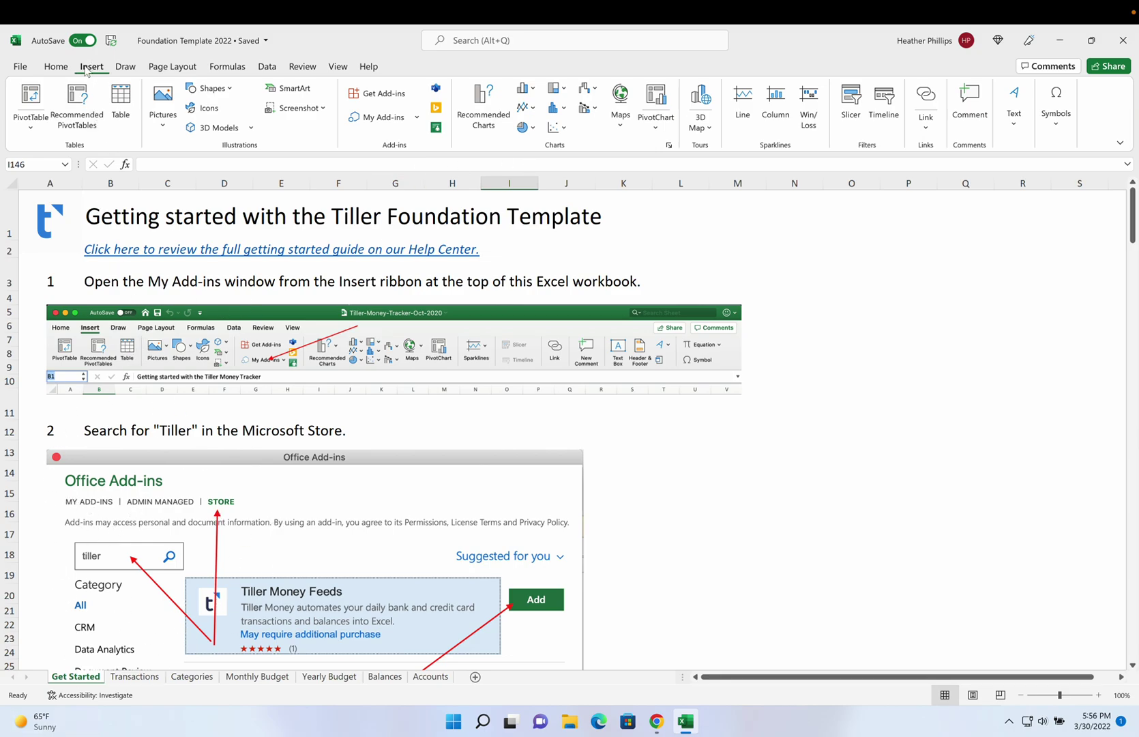
{"action": "left_click", "coordinate": [380, 120]}
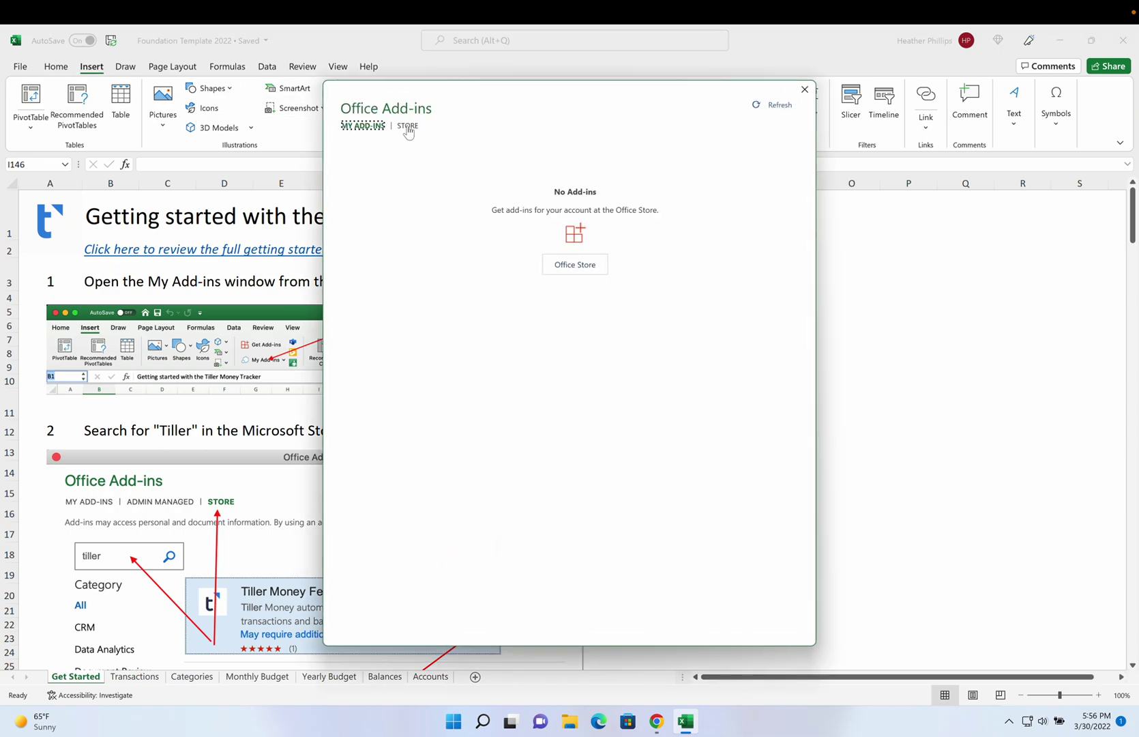
{"action": "left_click", "coordinate": [408, 127]}
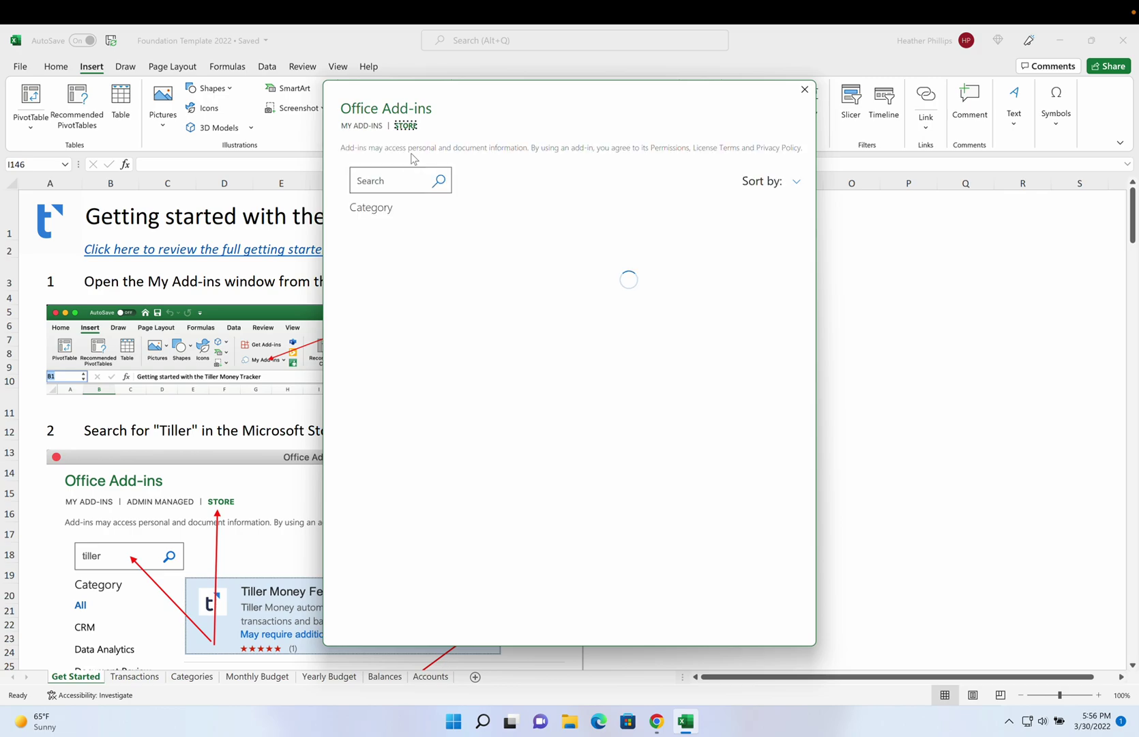
{"action": "left_click", "coordinate": [402, 180]}
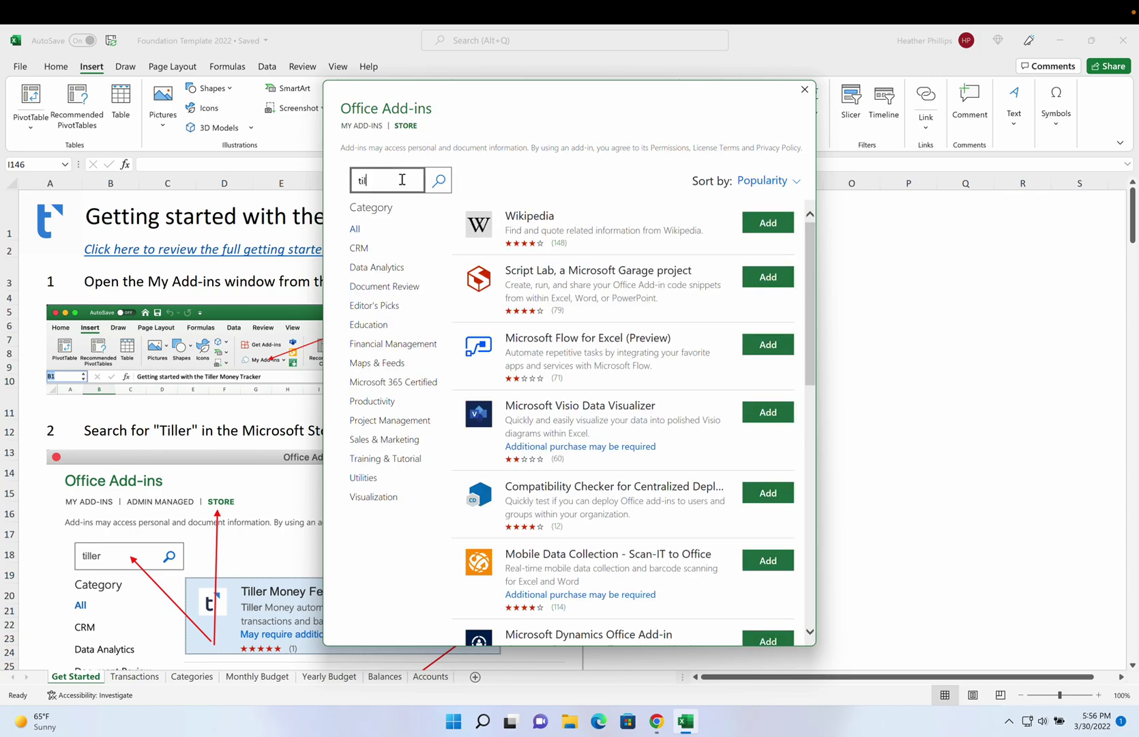
{"action": "type", "text": "tiller money feeds"}
{"action": "key", "text": "Return"}
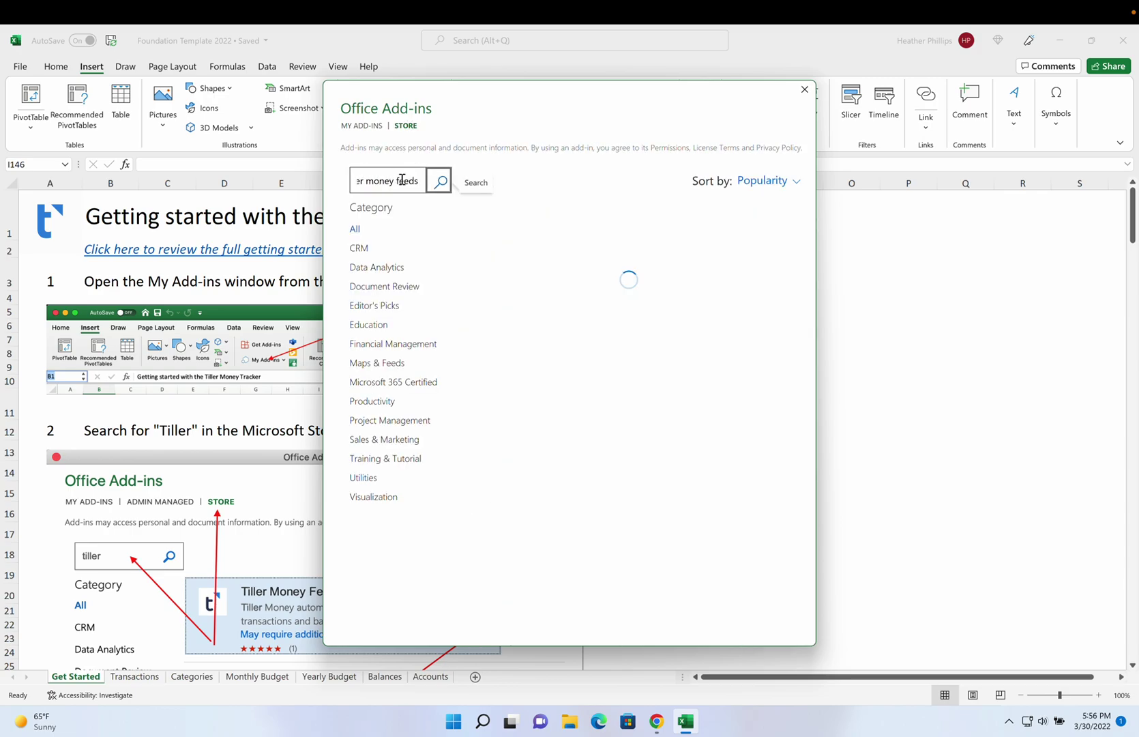
{"action": "left_click", "coordinate": [768, 223]}
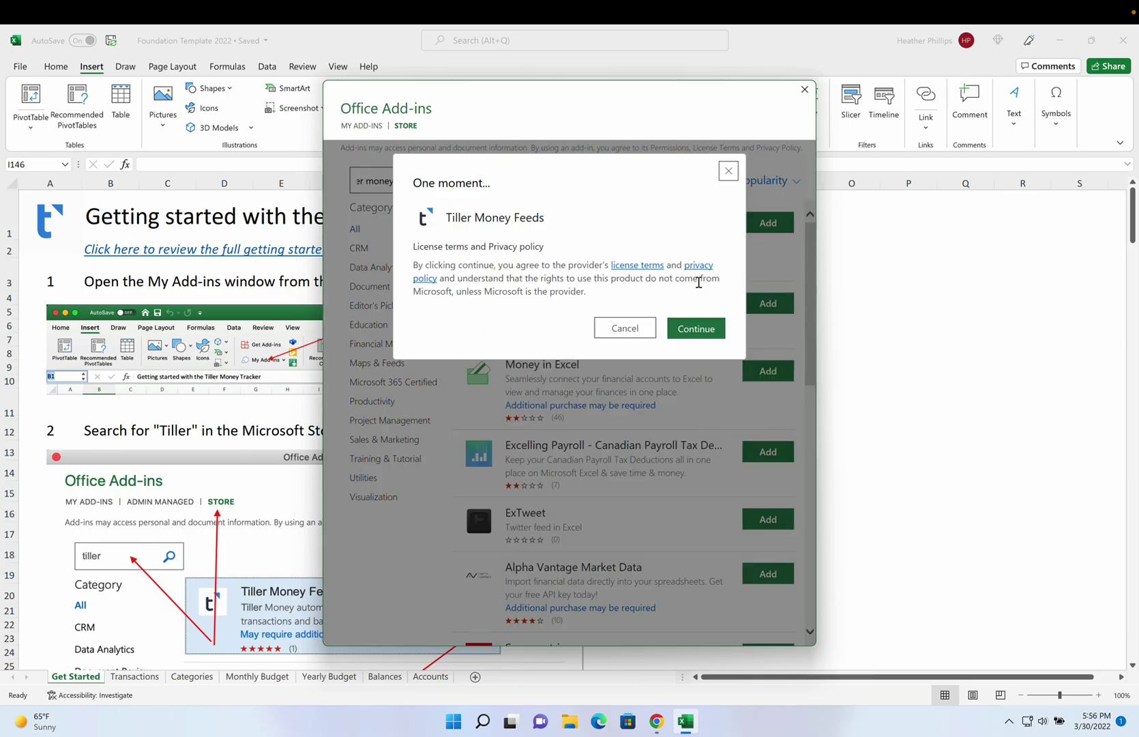
{"action": "left_click", "coordinate": [697, 329]}
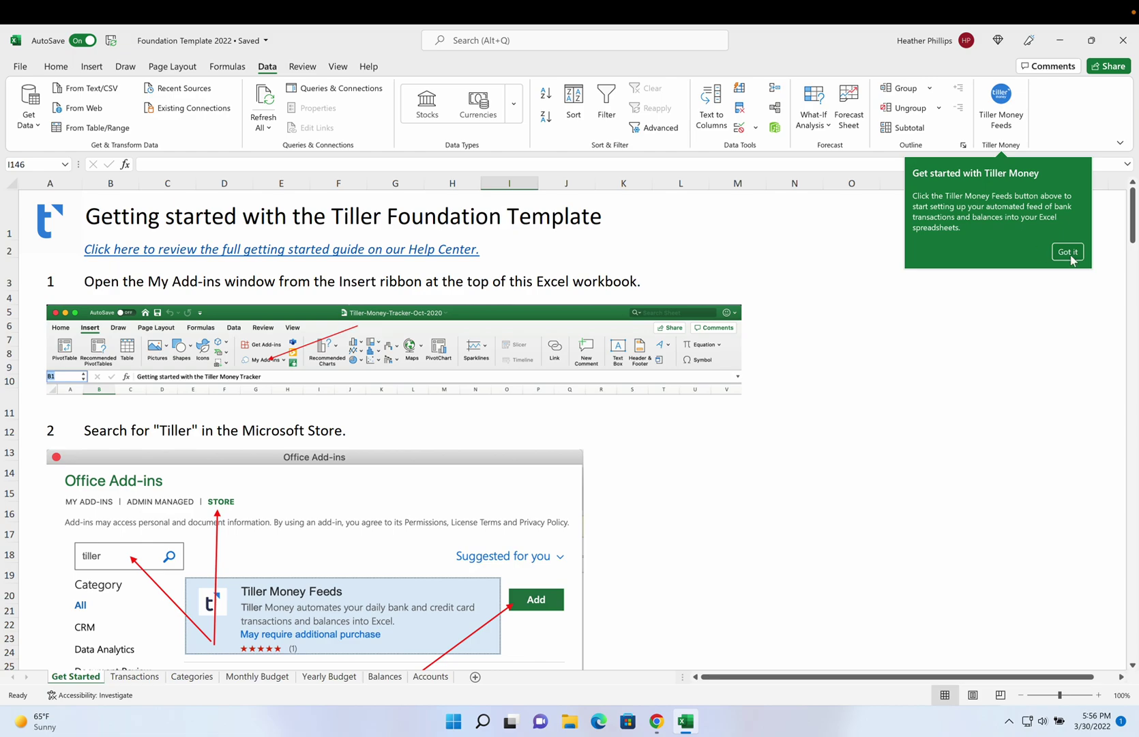
- Sign in to Tiller from the Tiller Money Feeds pane with a Microsoft account and link the workbook
{"action": "left_click", "coordinate": [1067, 252]}
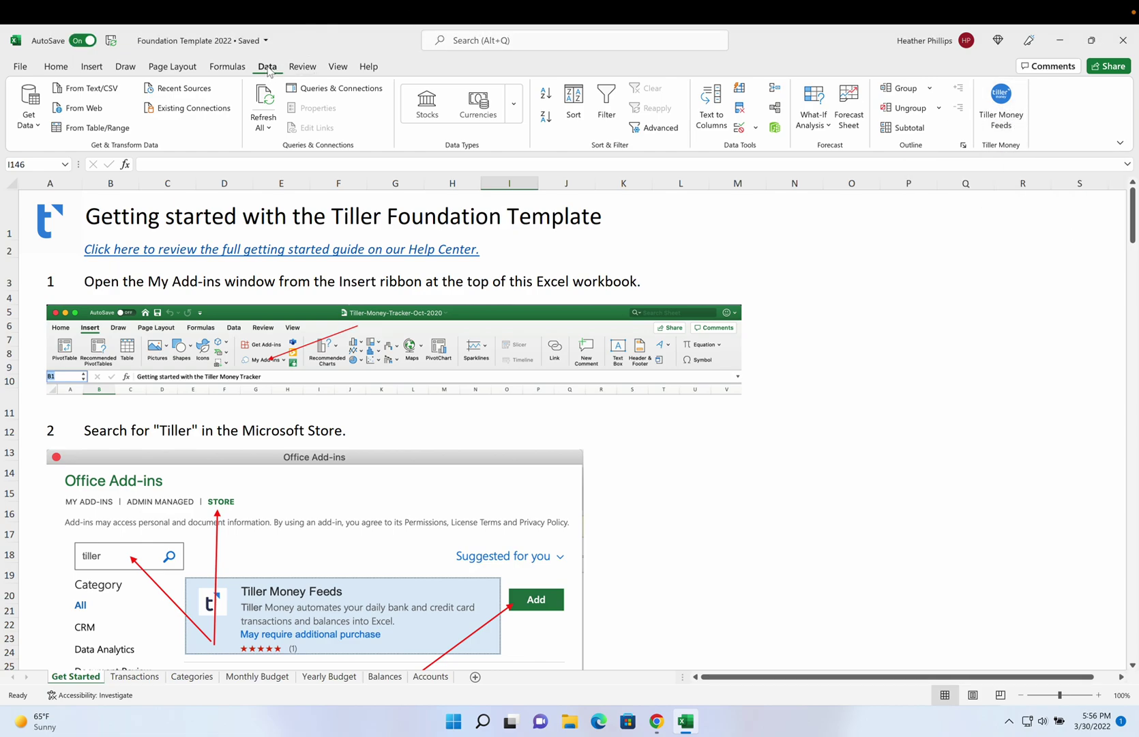
{"action": "left_click", "coordinate": [1000, 109]}
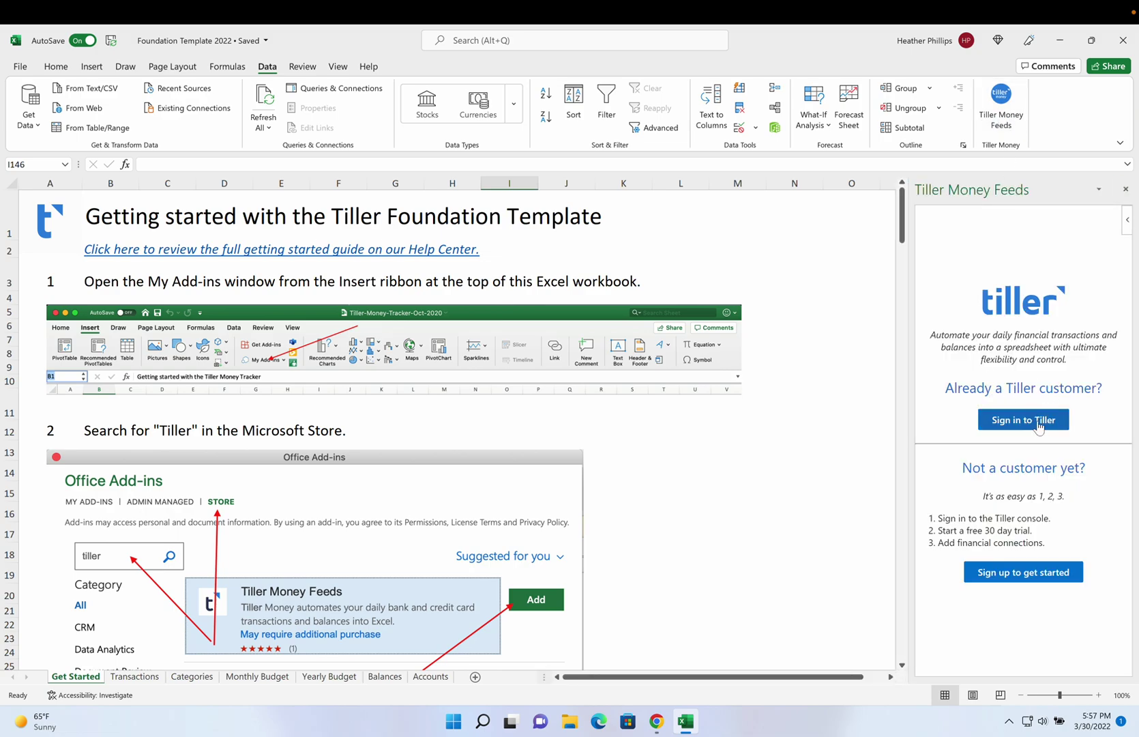
{"action": "left_click", "coordinate": [1023, 420]}
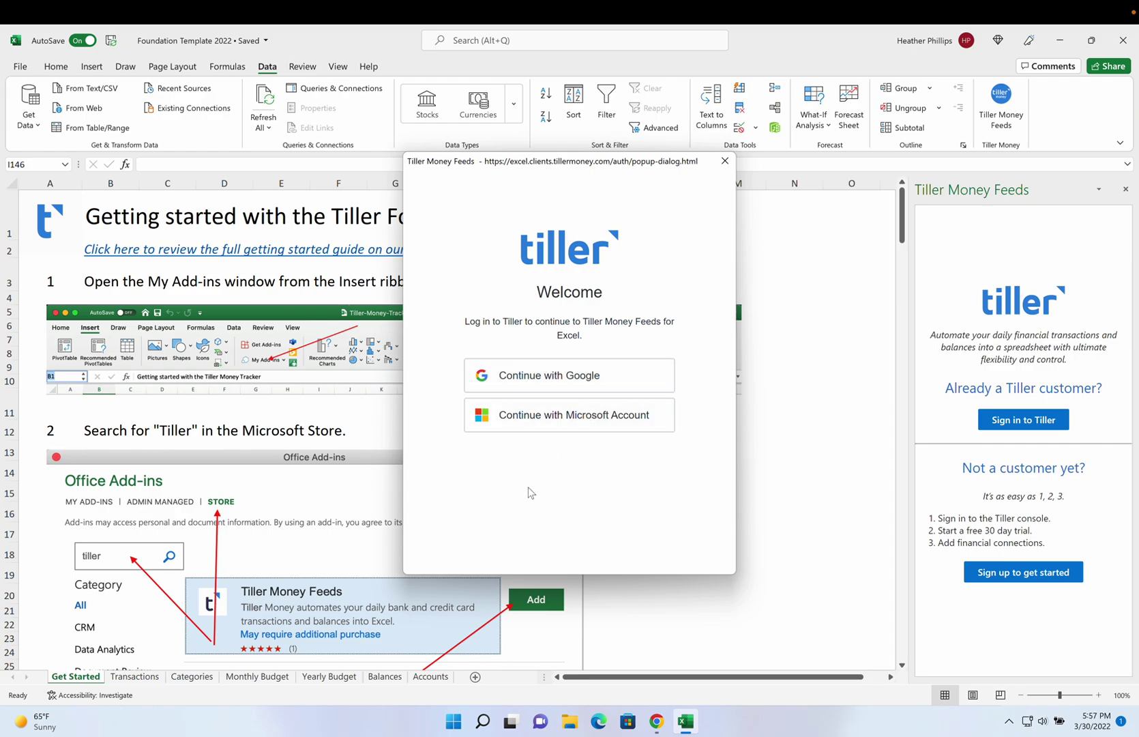
{"action": "left_click", "coordinate": [537, 425]}
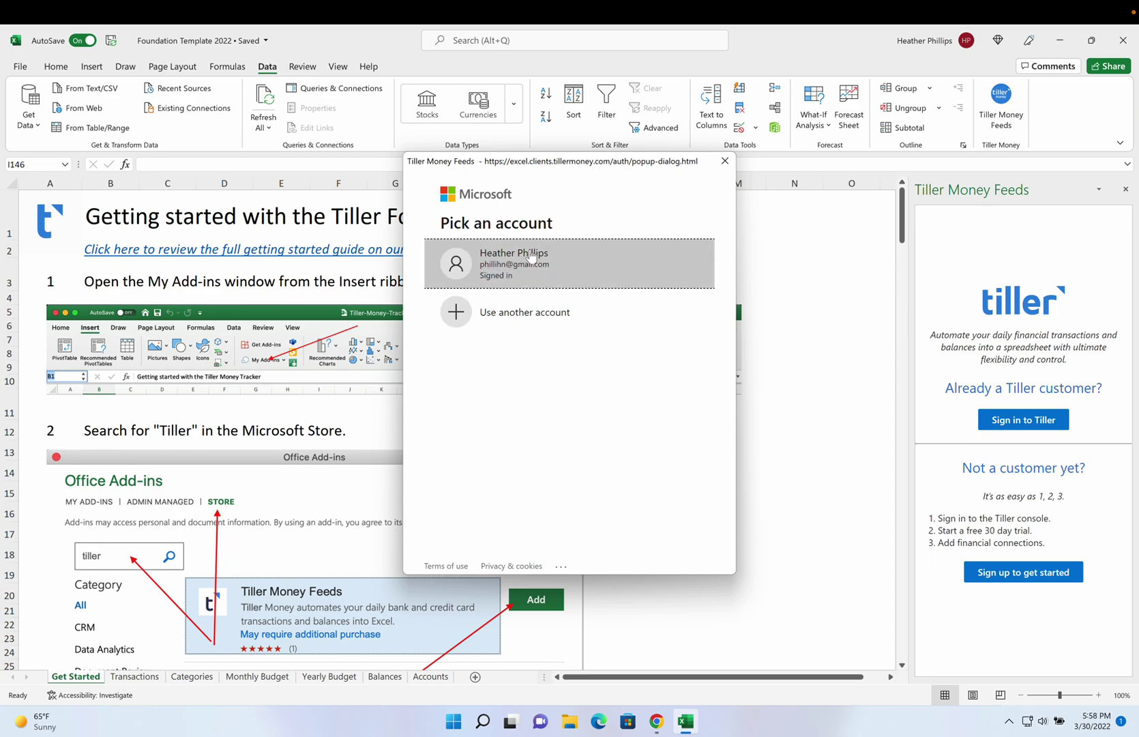
{"action": "left_click", "coordinate": [510, 266]}
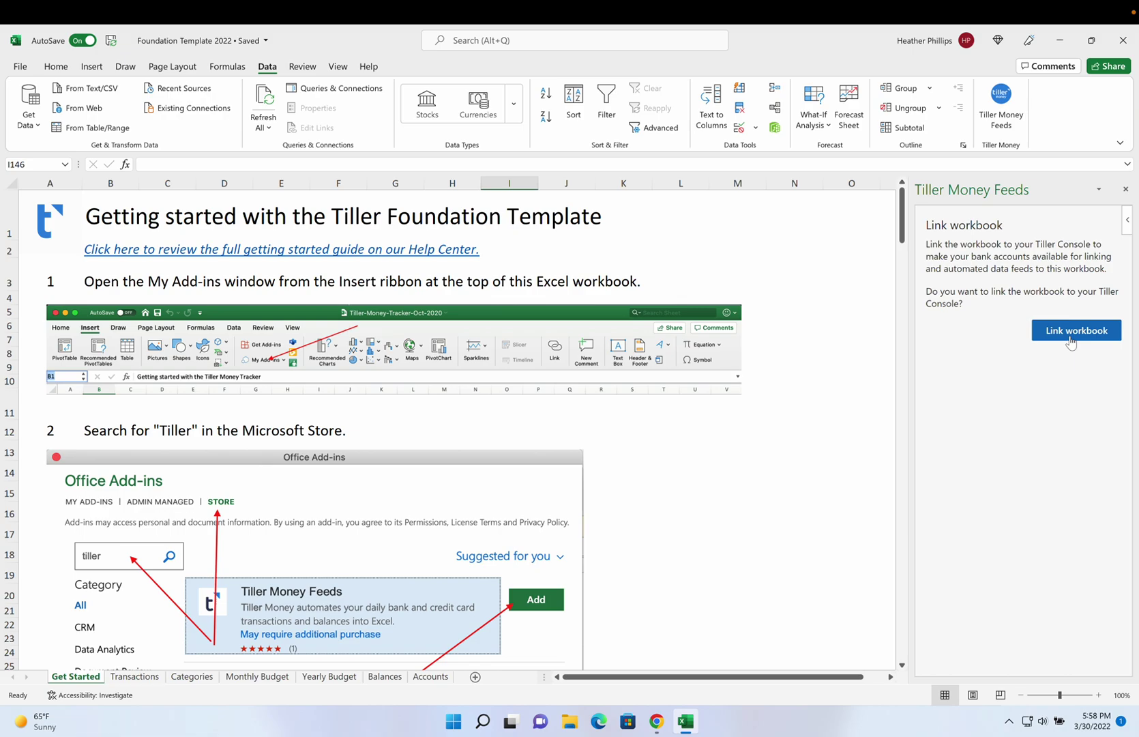
{"action": "left_click", "coordinate": [1069, 338]}
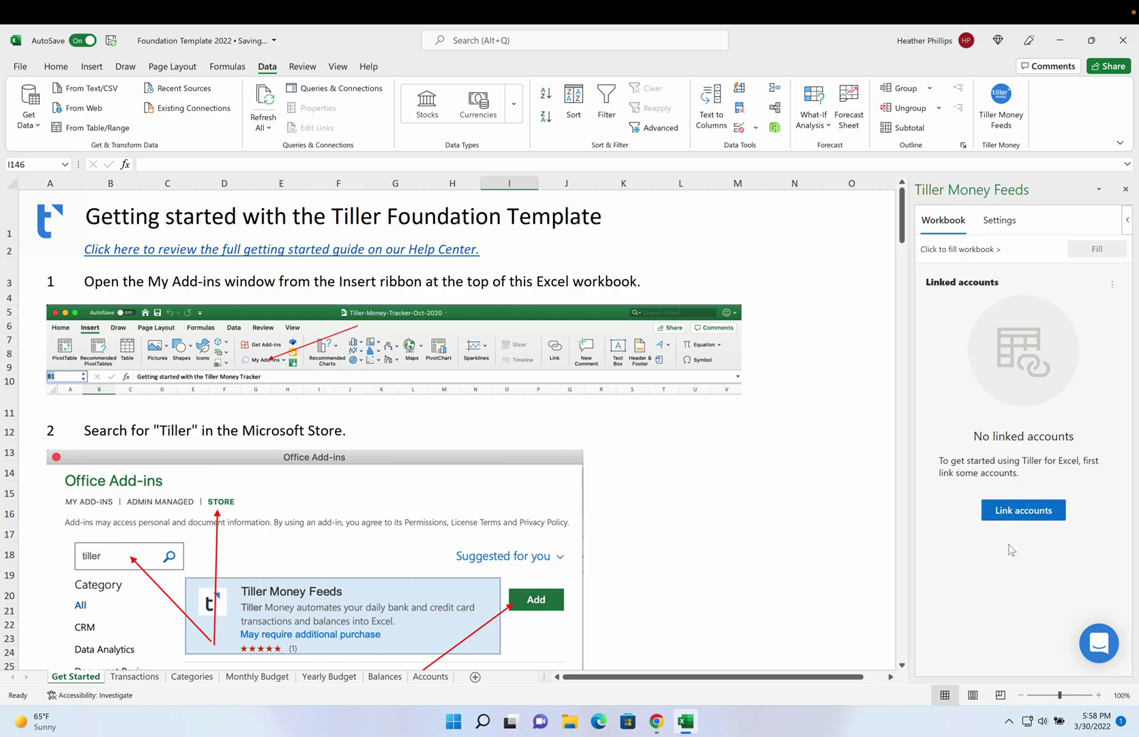
- Link the Chase Checking and REI Co-op World Elite Mastercard accounts to the workbook
{"action": "left_click", "coordinate": [1023, 511]}
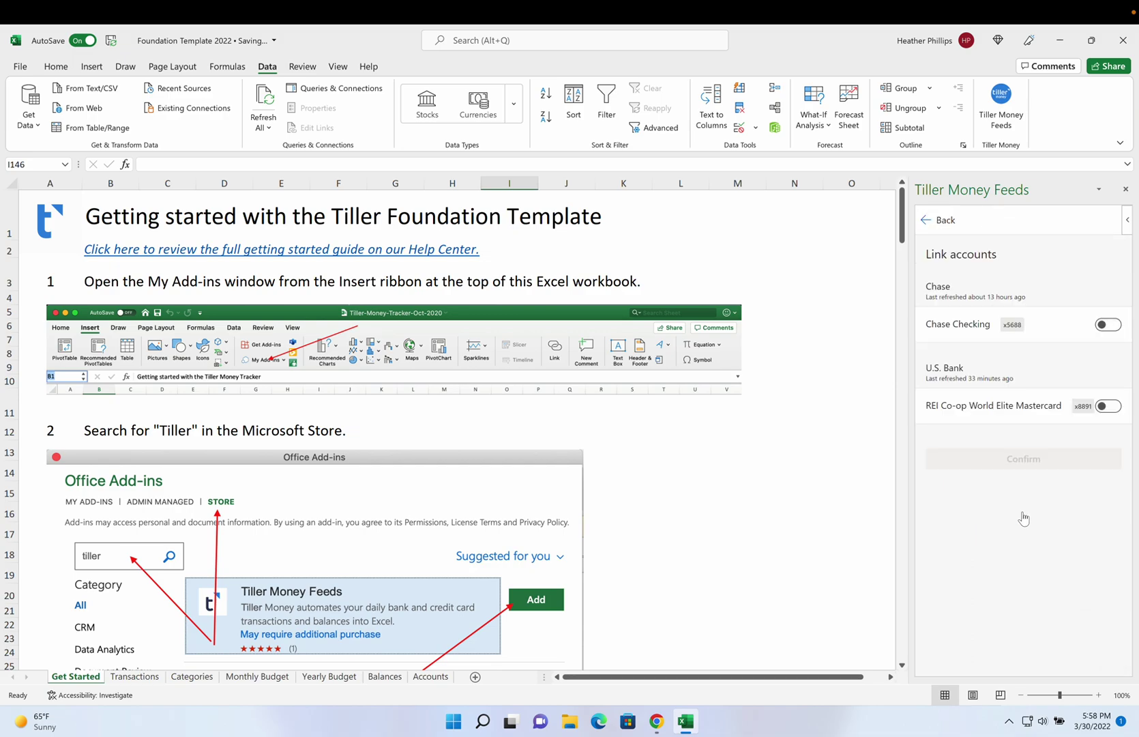
{"action": "left_click", "coordinate": [1107, 325]}
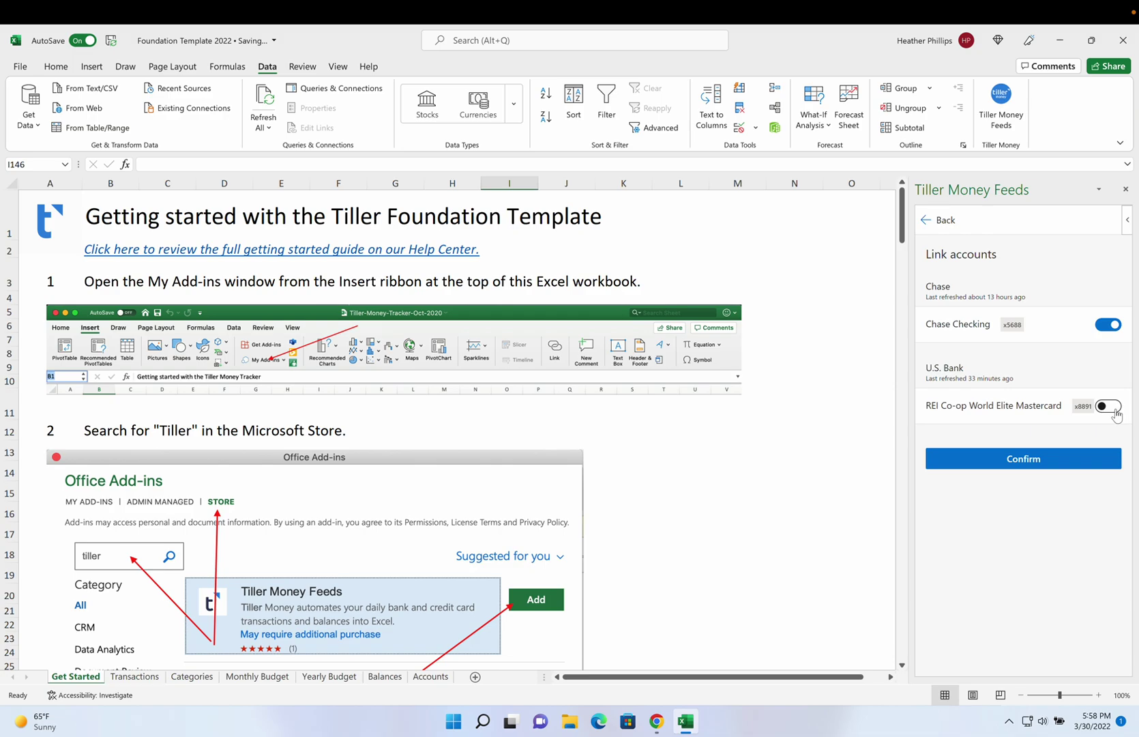
{"action": "left_click", "coordinate": [1109, 408]}
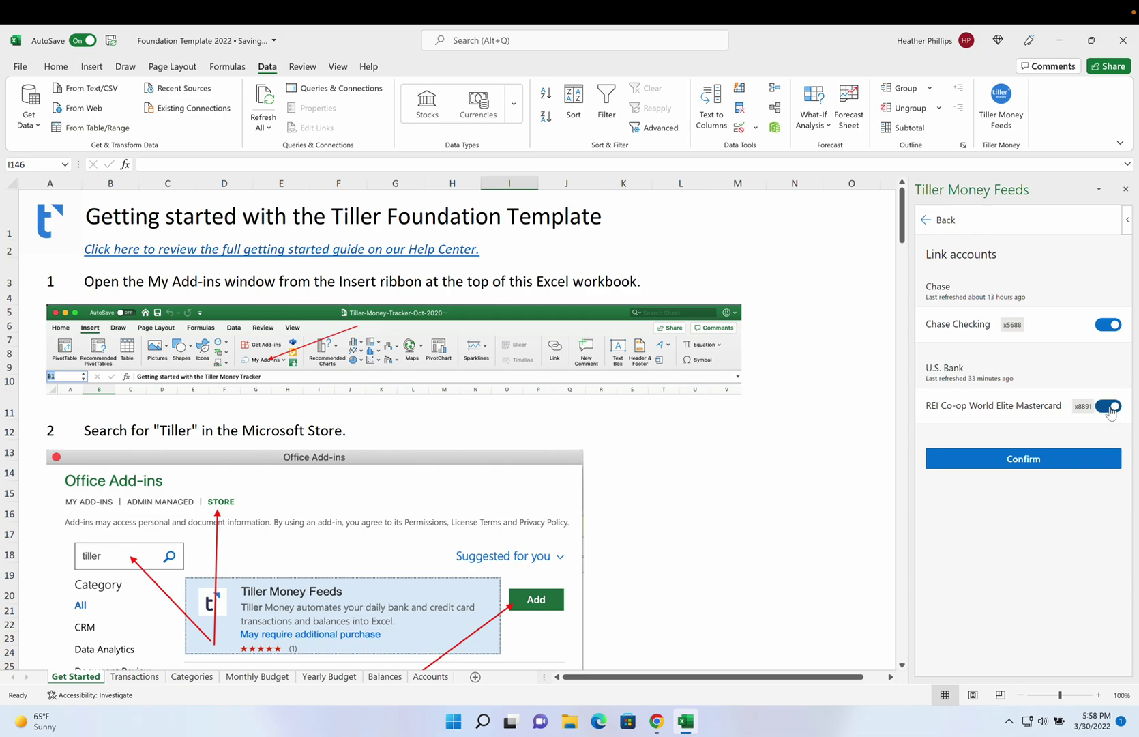
{"action": "left_click", "coordinate": [1030, 464]}
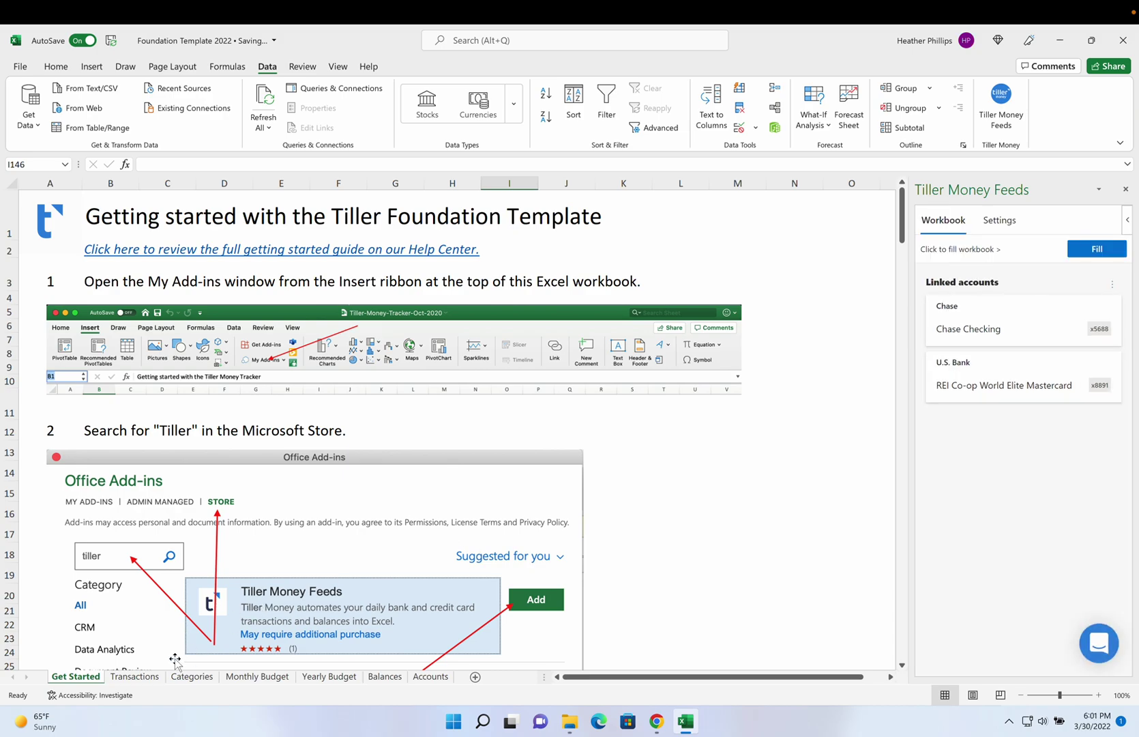
- Fill the Transactions sheet with the linked accounts' transactions and scroll through them
{"action": "left_click", "coordinate": [135, 676]}
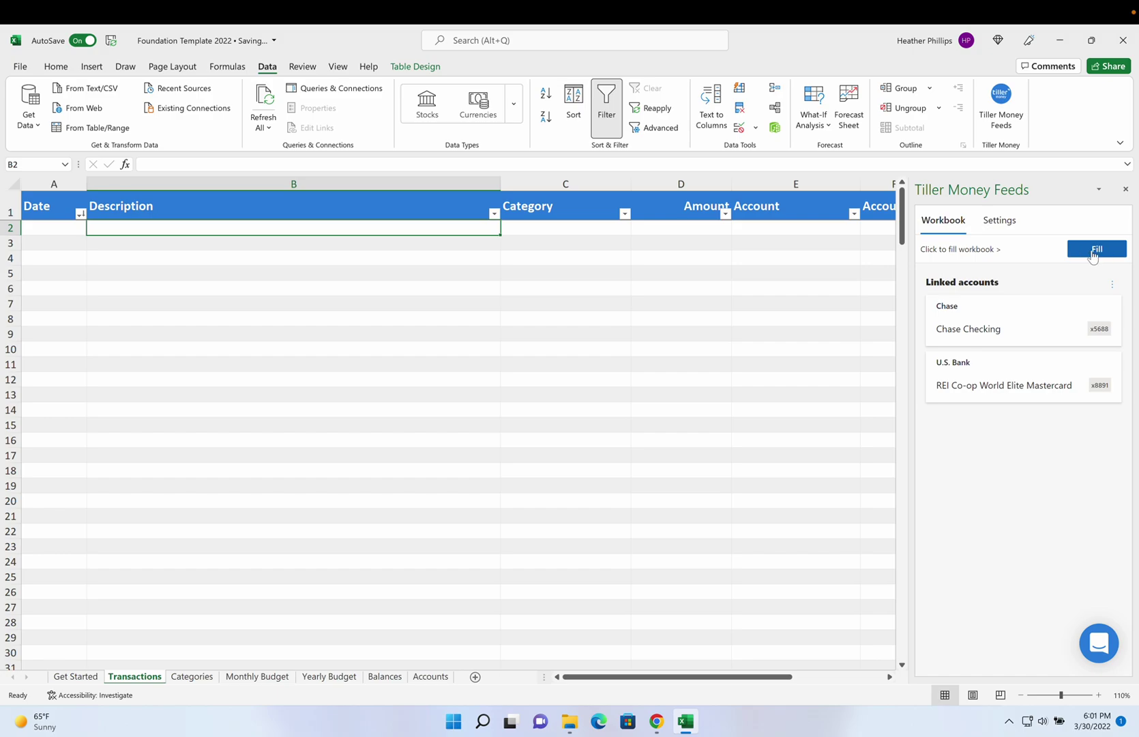
{"action": "left_click", "coordinate": [1093, 252]}
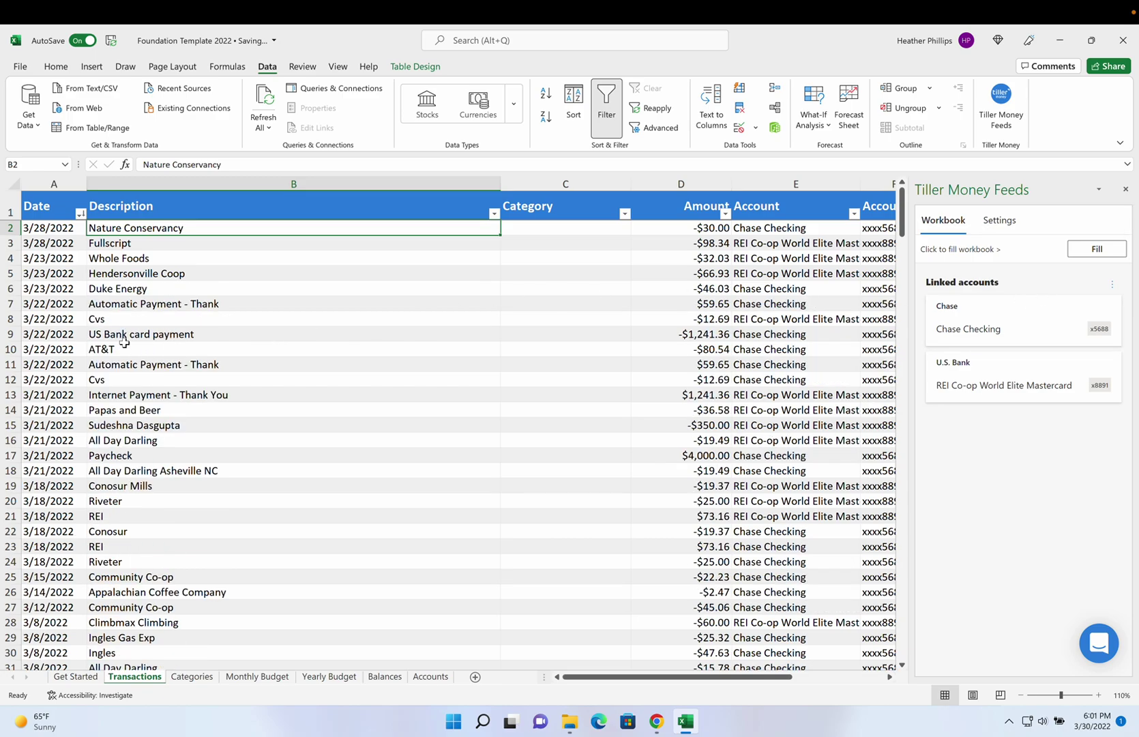
{"action": "scroll", "coordinate": [124, 343], "scroll_direction": "down", "scroll_amount": 14}
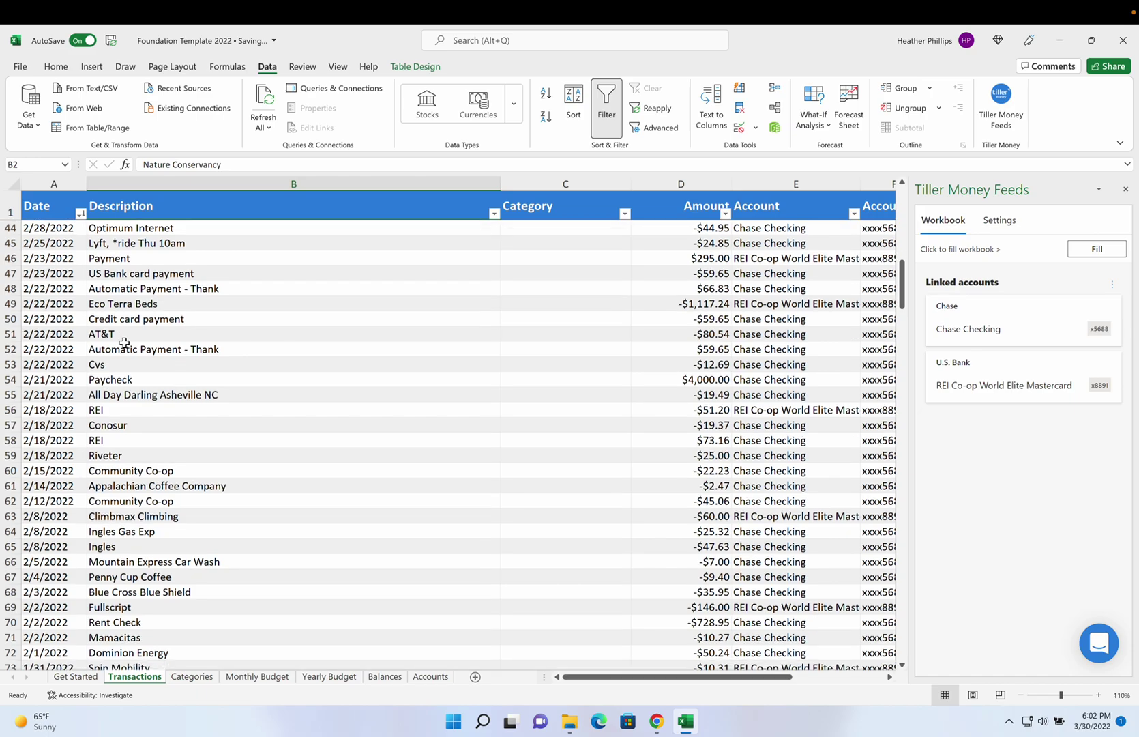
{"action": "scroll", "coordinate": [124, 342], "scroll_direction": "down", "scroll_amount": 11}
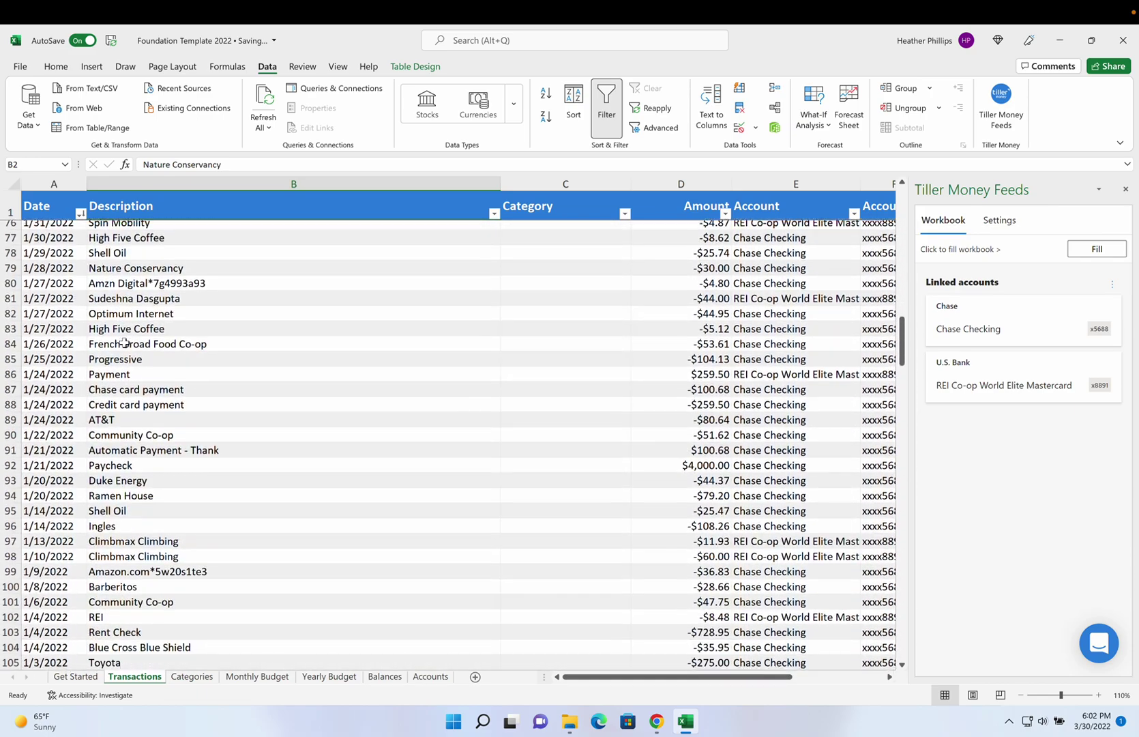
{"action": "scroll", "coordinate": [125, 342], "scroll_direction": "down", "scroll_amount": 6}
{"action": "scroll", "coordinate": [125, 342], "scroll_direction": "up", "scroll_amount": 15}
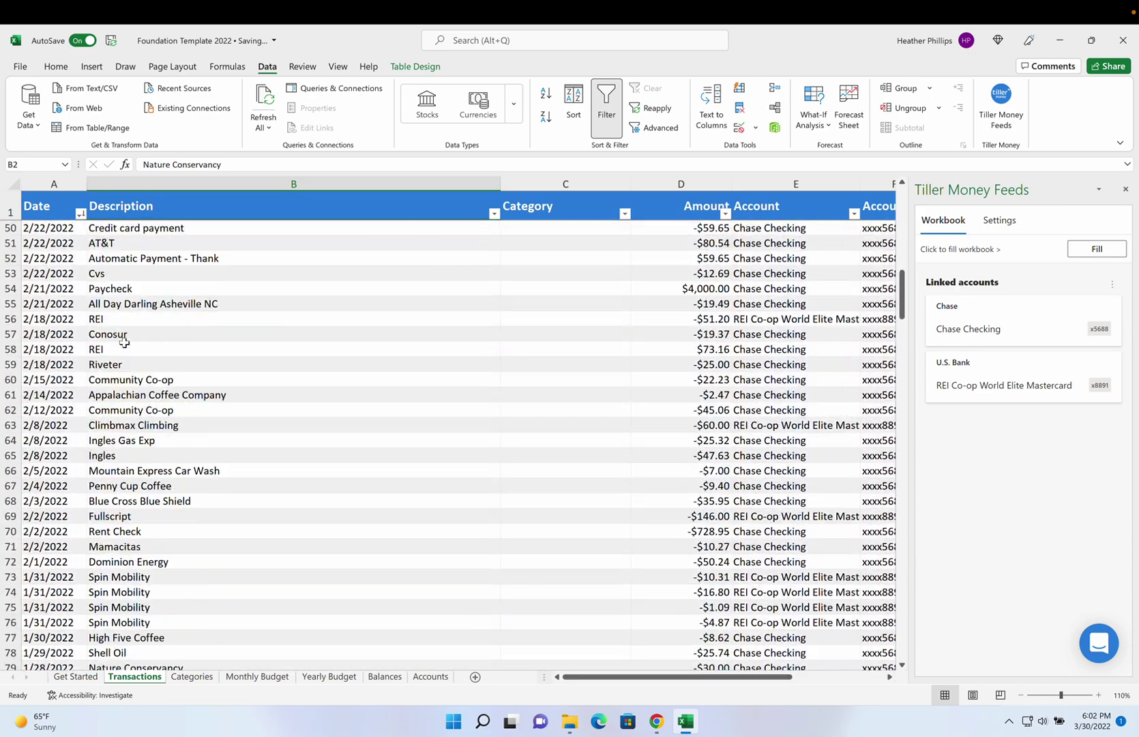
{"action": "scroll", "coordinate": [124, 343], "scroll_direction": "up", "scroll_amount": 16}
- Close the Tiller Money Feeds pane and go to the Categories sheet
{"action": "left_click", "coordinate": [301, 425]}
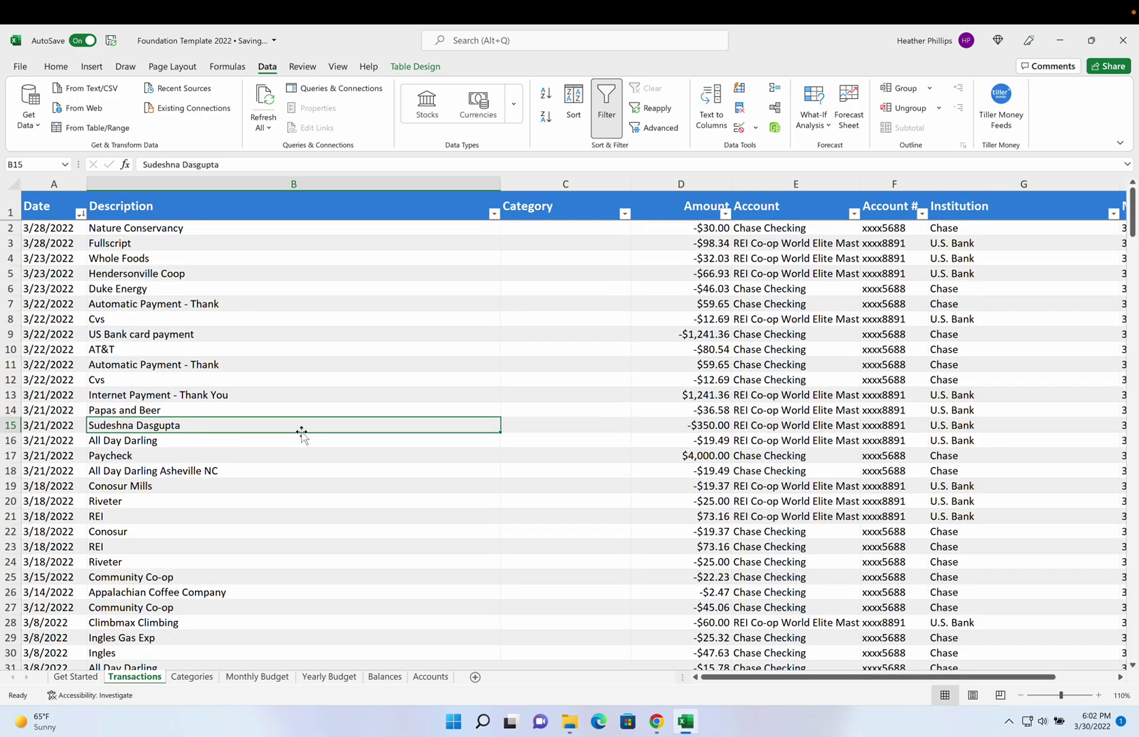
{"action": "left_click", "coordinate": [243, 288]}
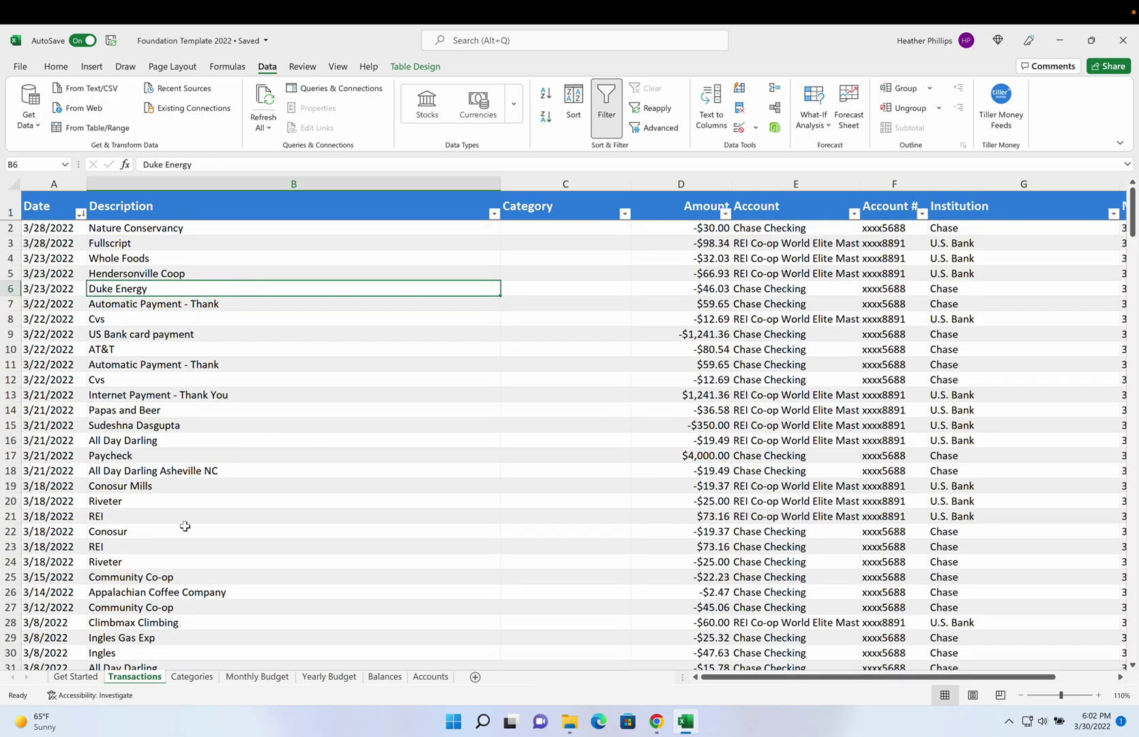
{"action": "left_click", "coordinate": [195, 678]}
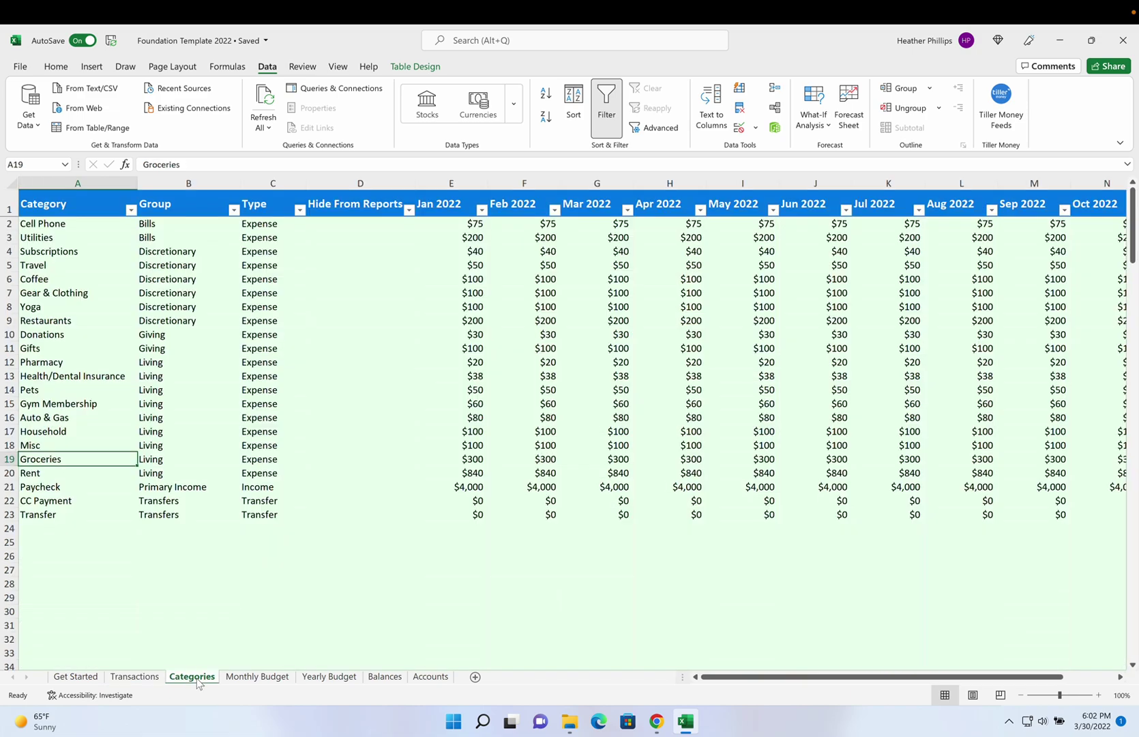
- Rename the Pets category in row 14 to Coffee and set its group to Discretionary
{"action": "left_click", "coordinate": [45, 226]}
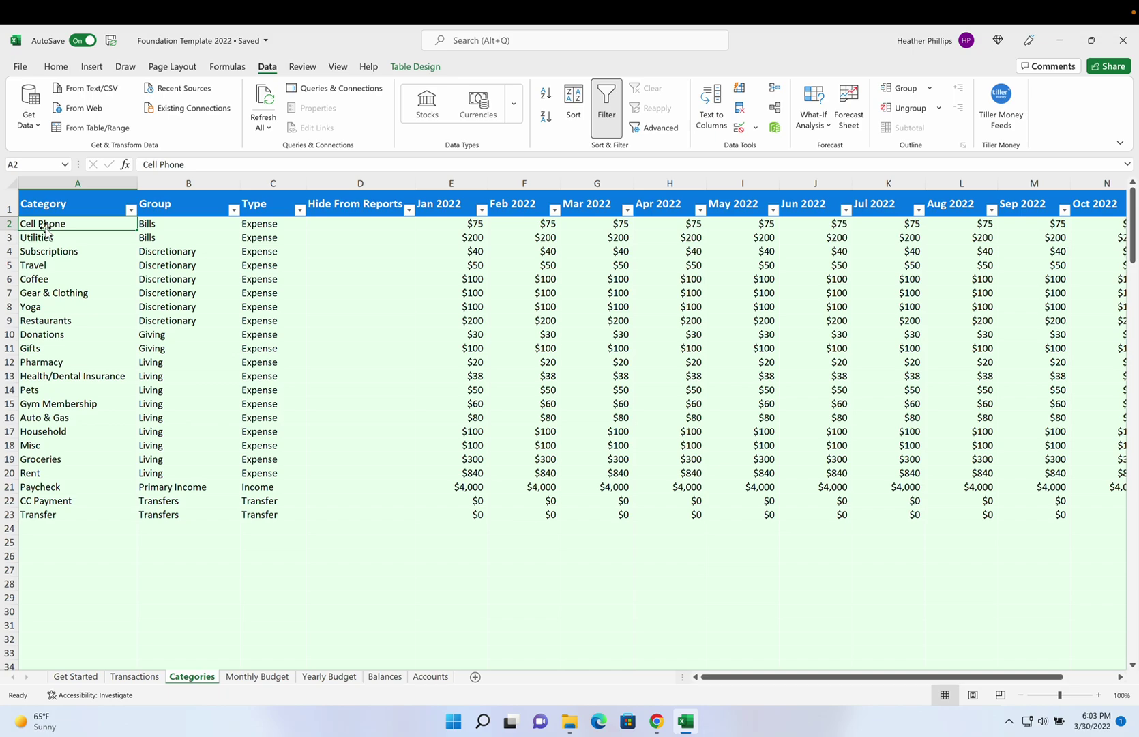
{"action": "left_click", "coordinate": [46, 390]}
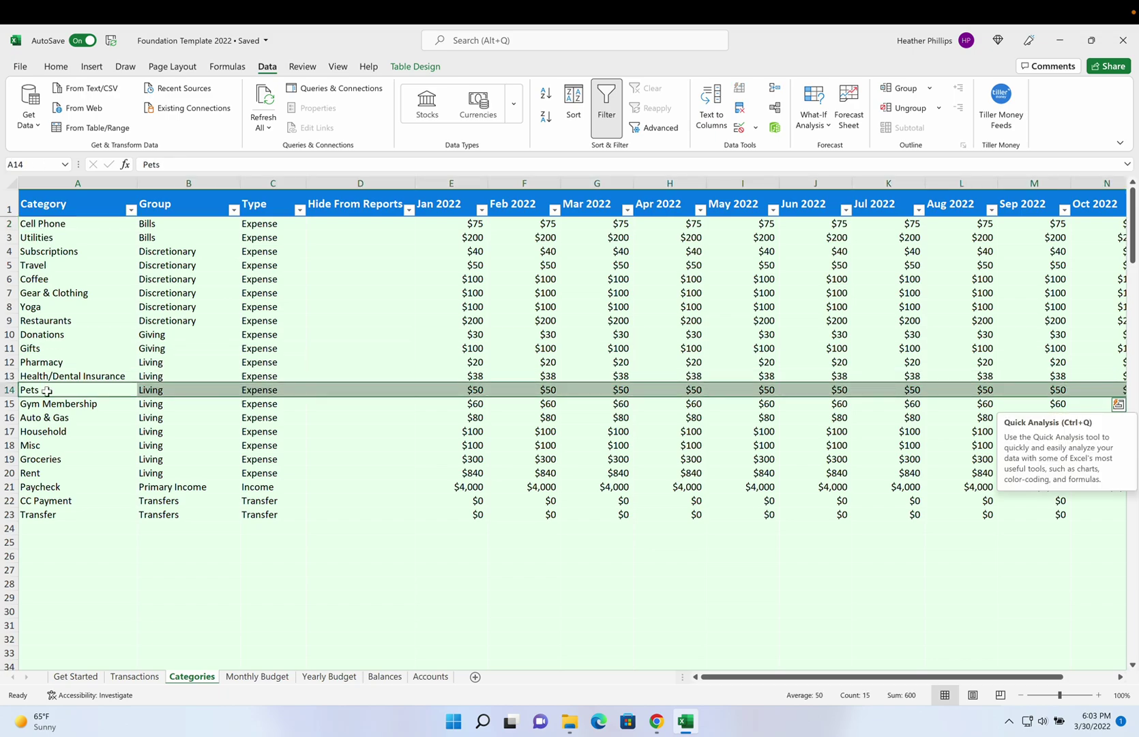
{"action": "left_click", "coordinate": [47, 390]}
{"action": "type", "text": "Coffee"}
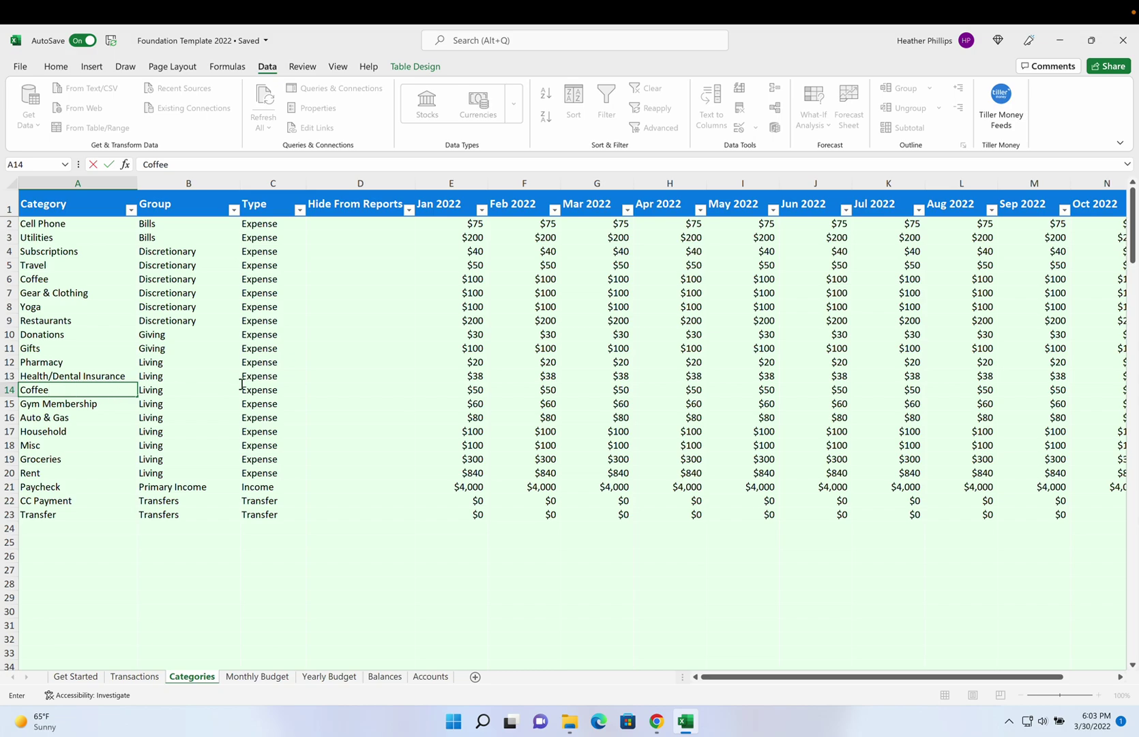
{"action": "left_click", "coordinate": [193, 389]}
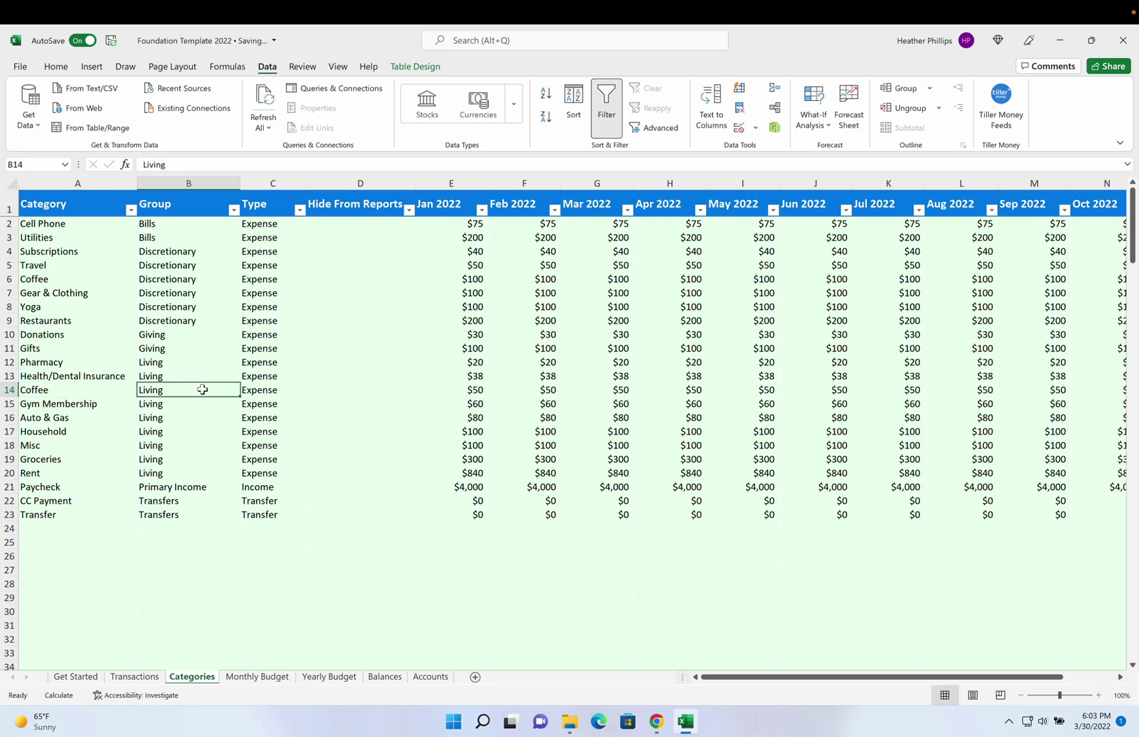
{"action": "type", "text": "Discretionary"}
{"action": "left_click", "coordinate": [258, 389]}
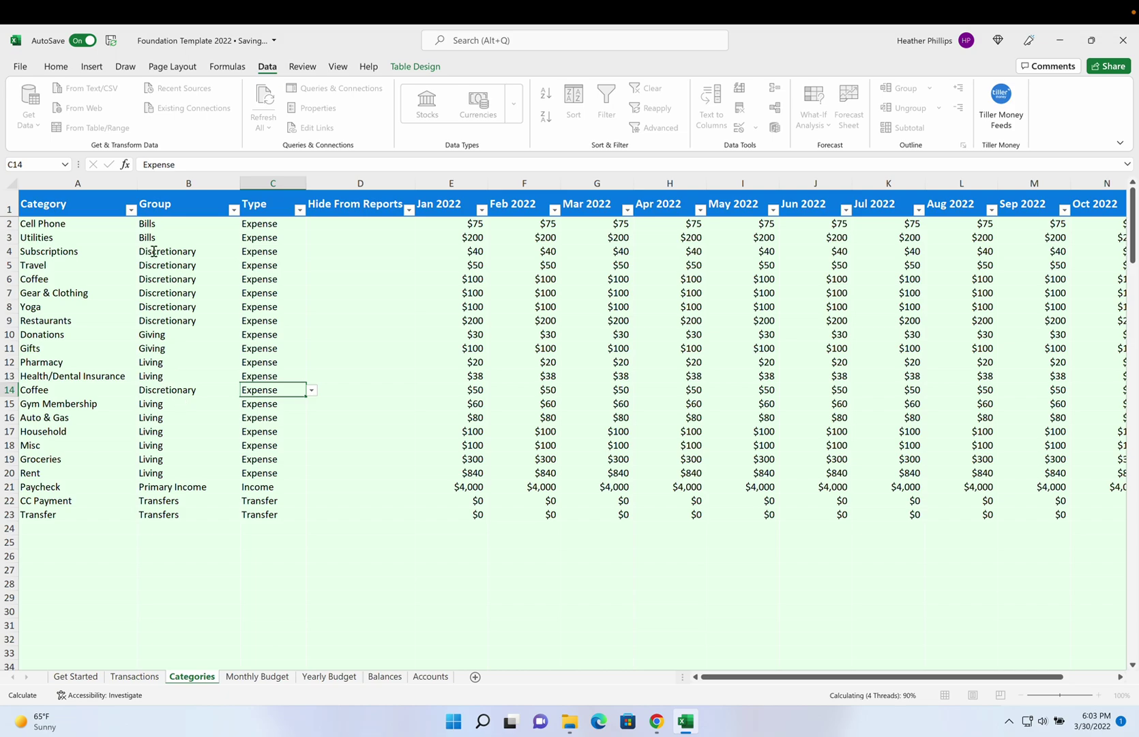
{"action": "left_click", "coordinate": [151, 252]}
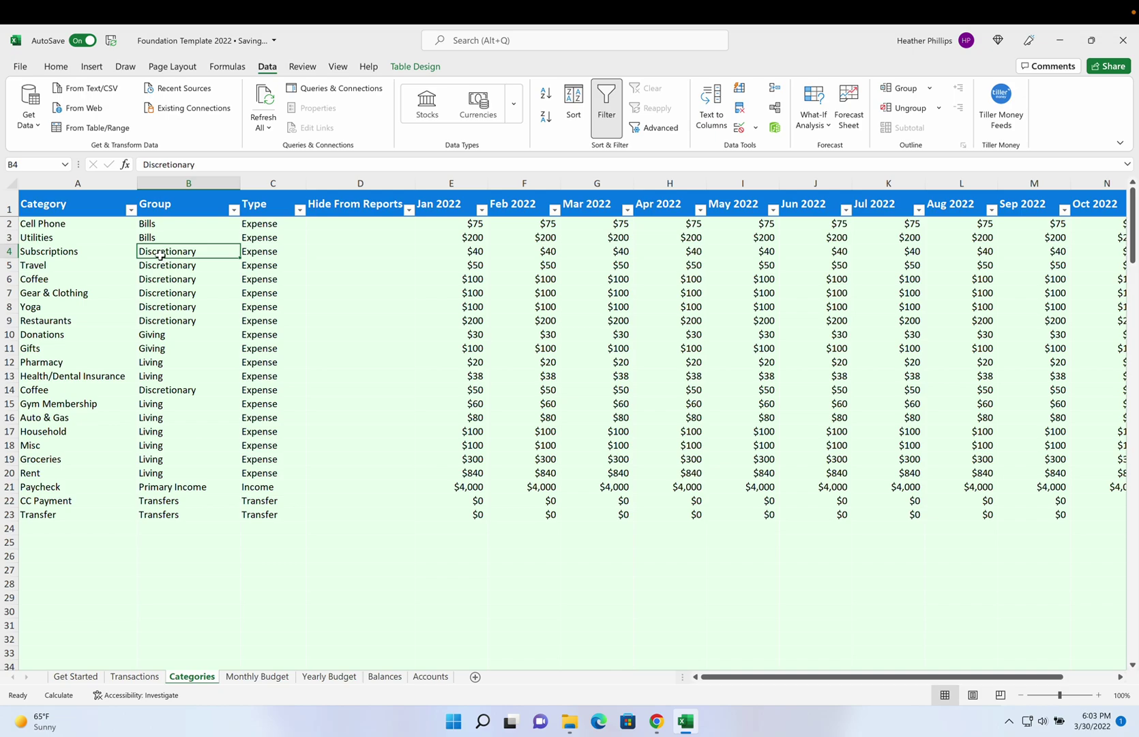
- Sort the categories table by Group A to Z and select the Discretionary block
{"action": "left_click", "coordinate": [234, 209]}
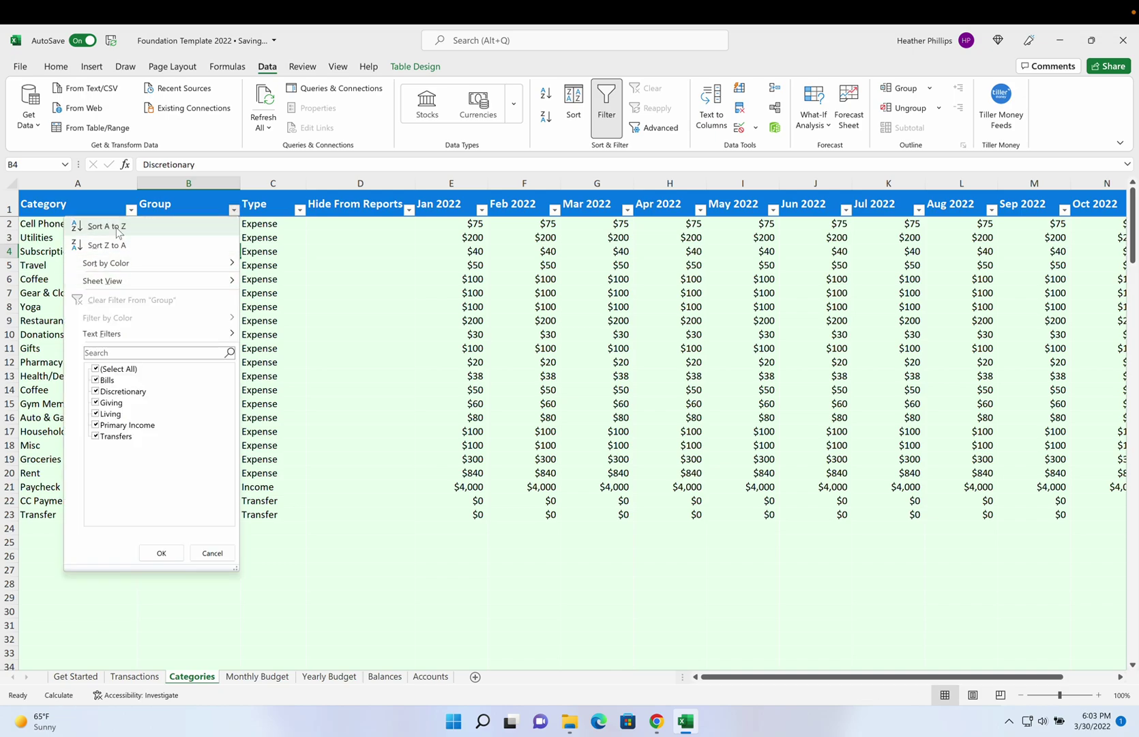
{"action": "left_click", "coordinate": [108, 226]}
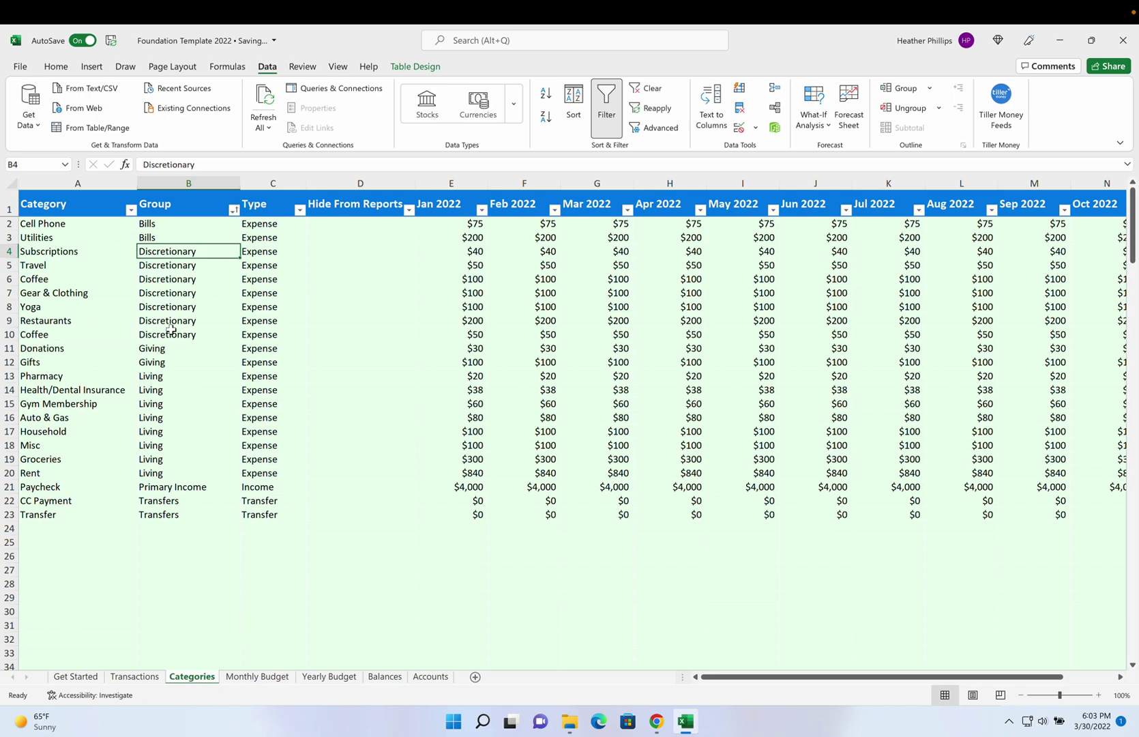
{"action": "left_click_drag", "start_coordinate": [89, 251], "coordinate": [83, 335]}
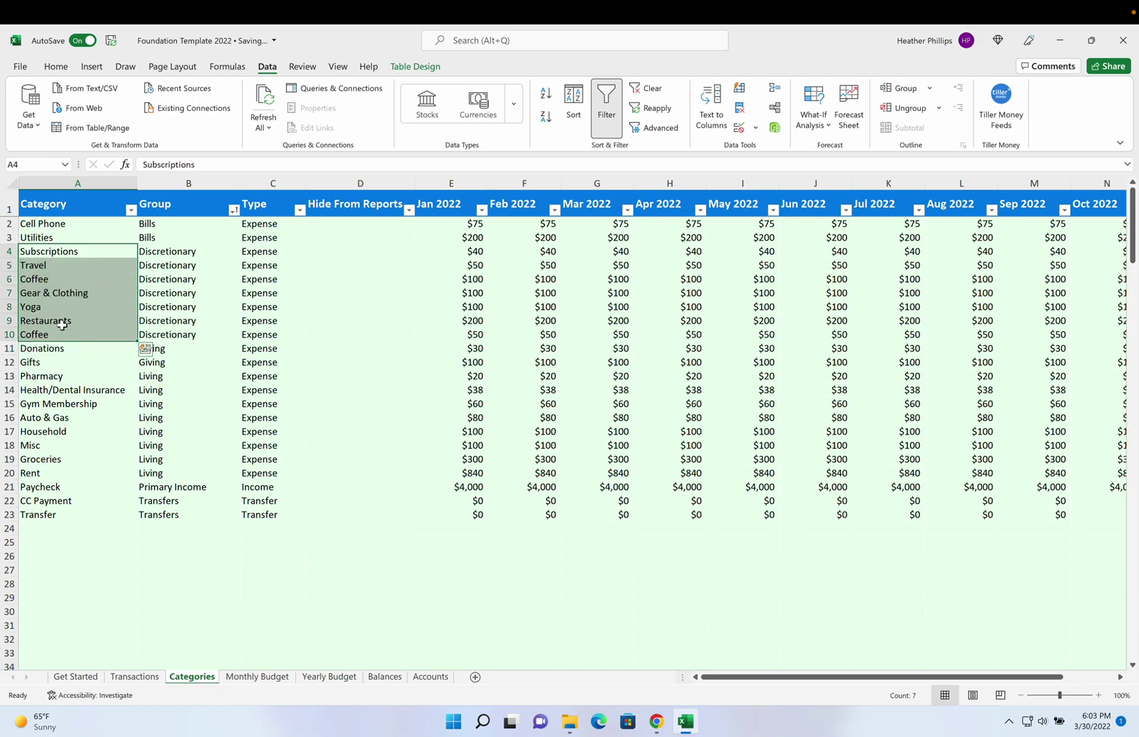
- Check the Type dropdown choices for Subscriptions, leaving it as Expense
{"action": "left_click", "coordinate": [268, 254]}
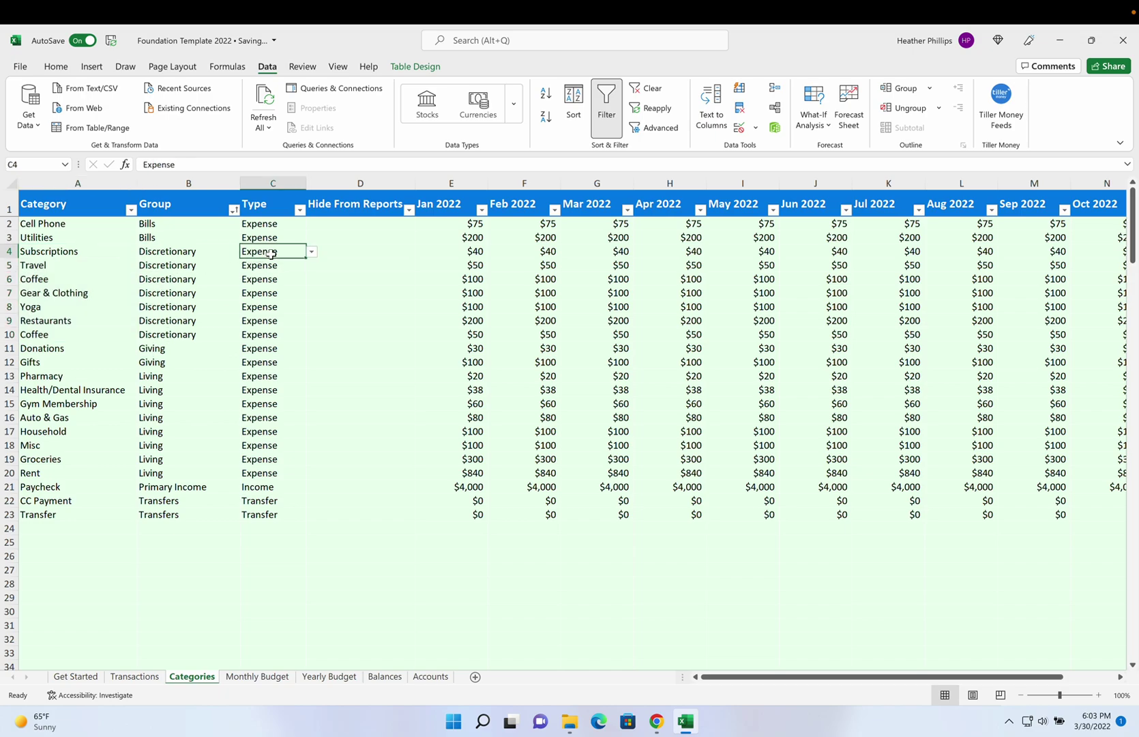
{"action": "left_click", "coordinate": [310, 253]}
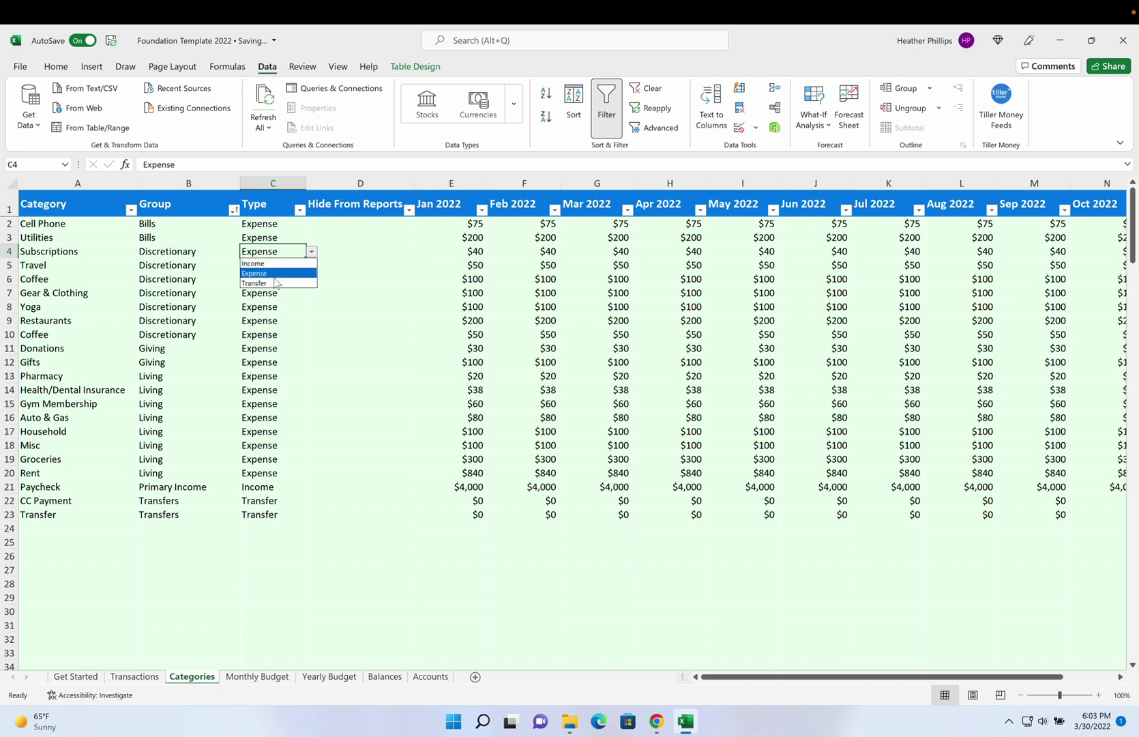
{"action": "left_click", "coordinate": [85, 505]}
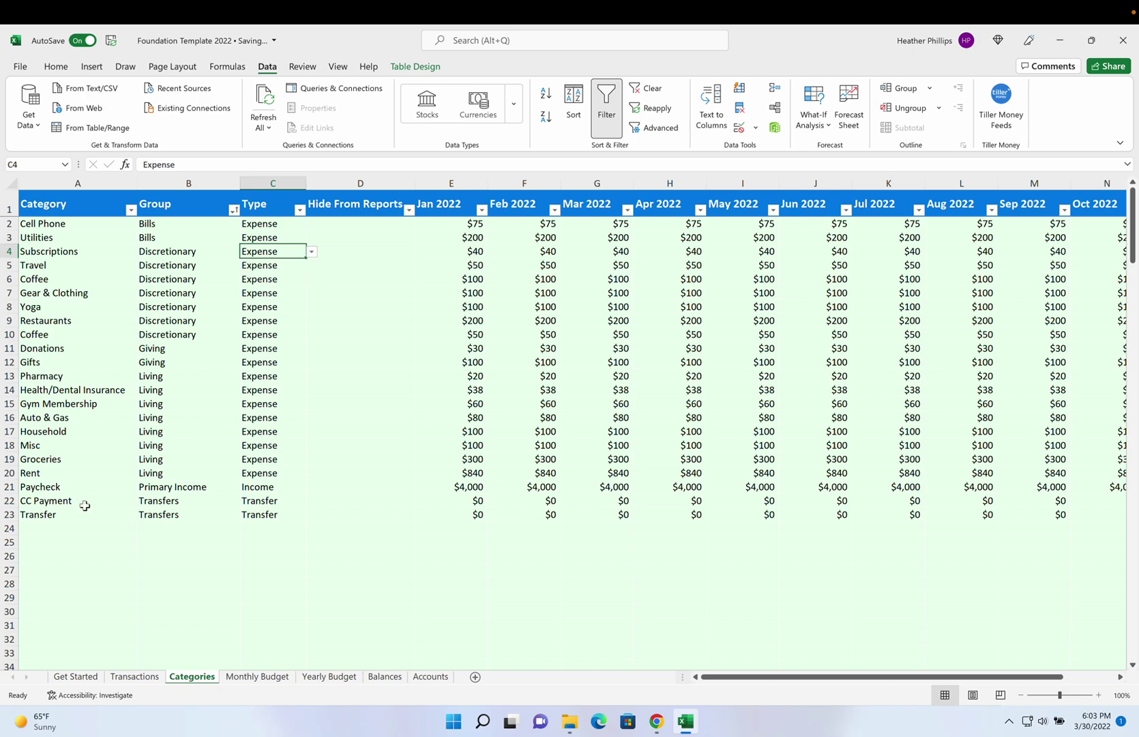
{"action": "left_click", "coordinate": [80, 504]}
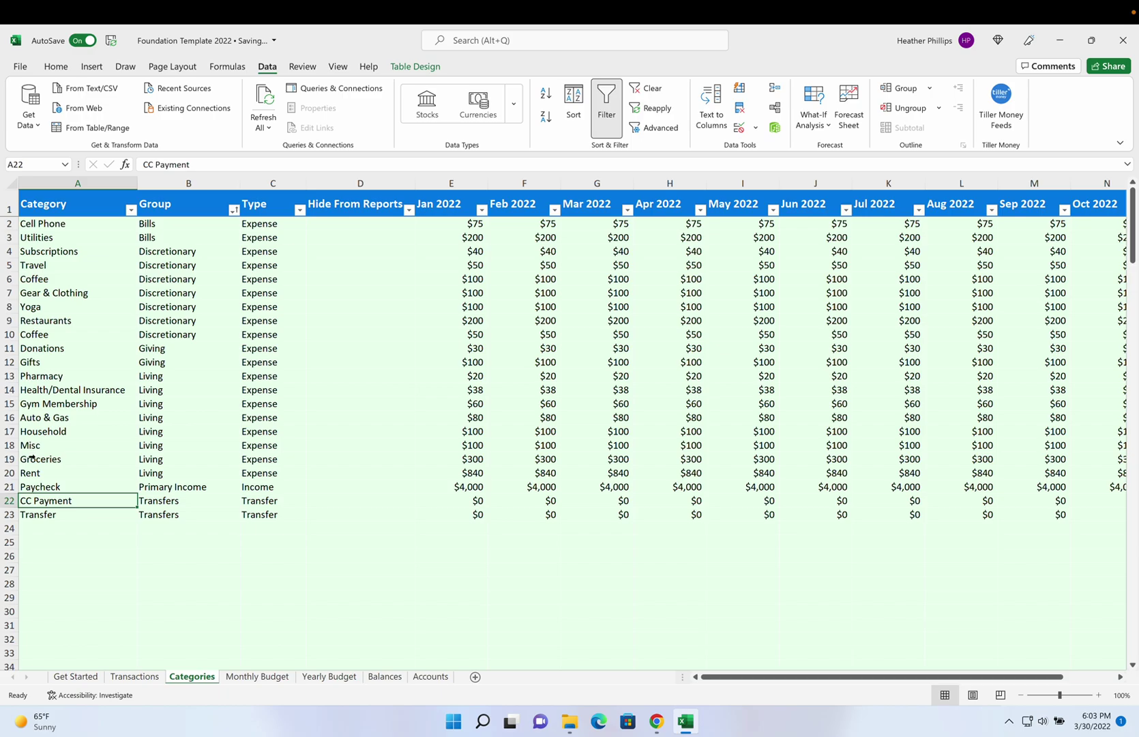
- Categorize the Nature Conservancy transaction as Donations from the category list
{"action": "left_click", "coordinate": [135, 676]}
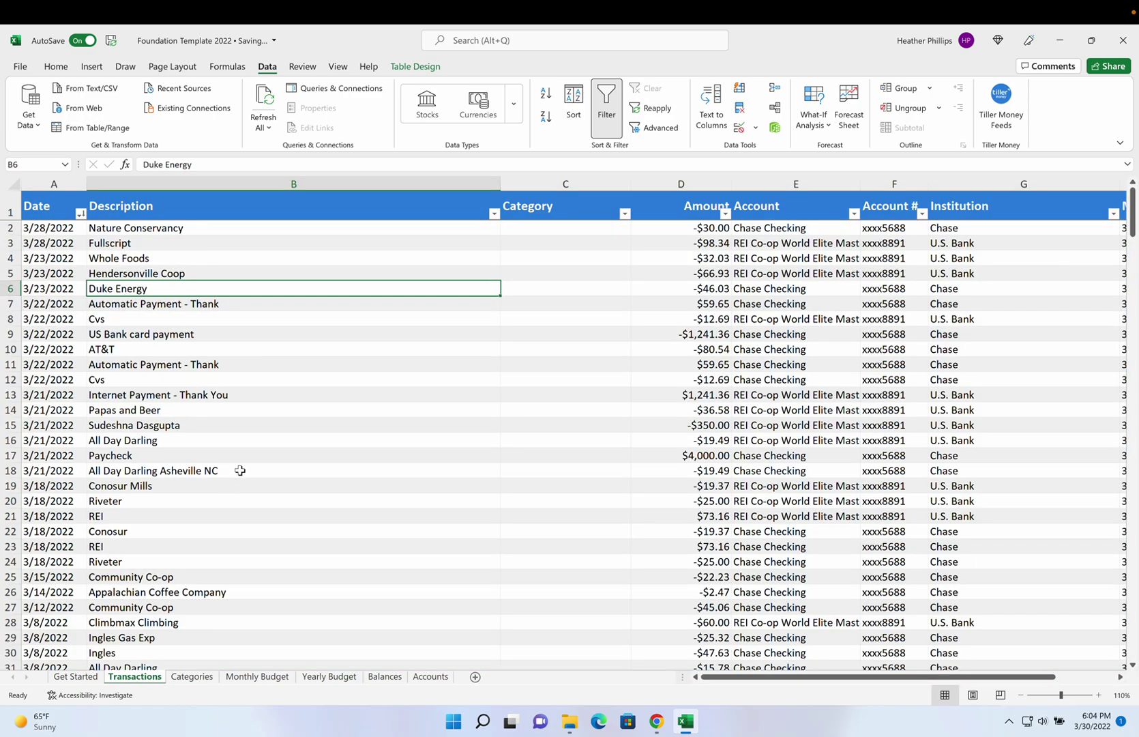
{"action": "left_click", "coordinate": [538, 228]}
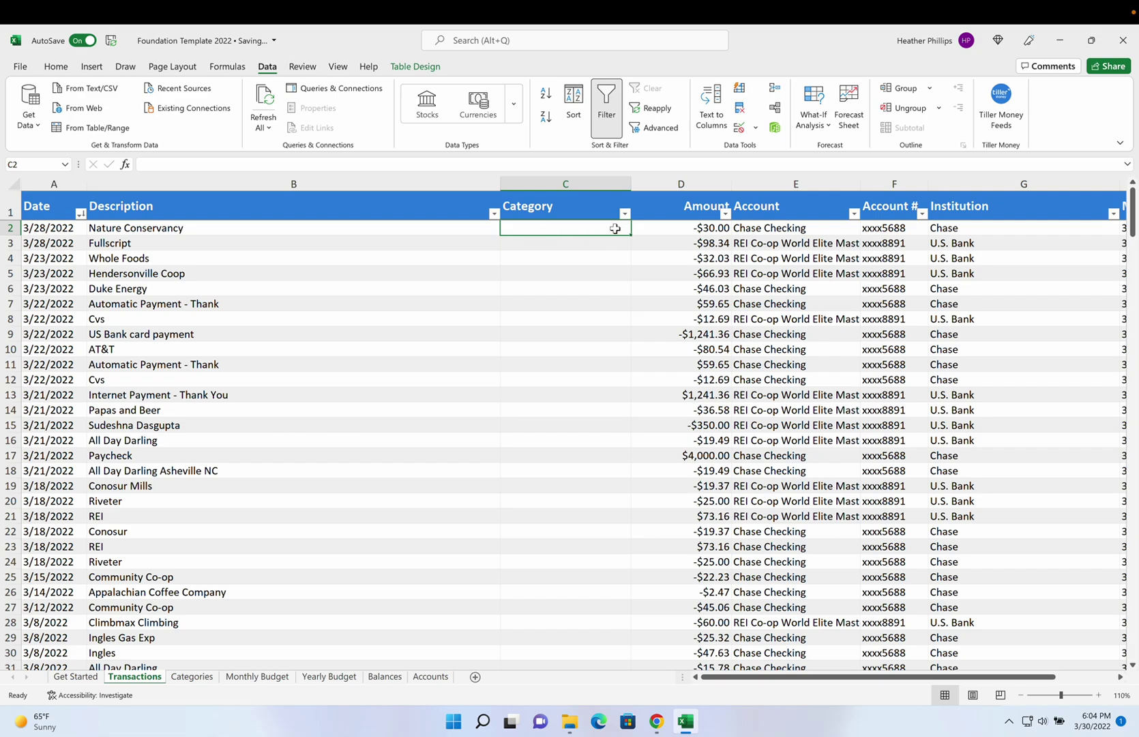
{"action": "left_click", "coordinate": [635, 229]}
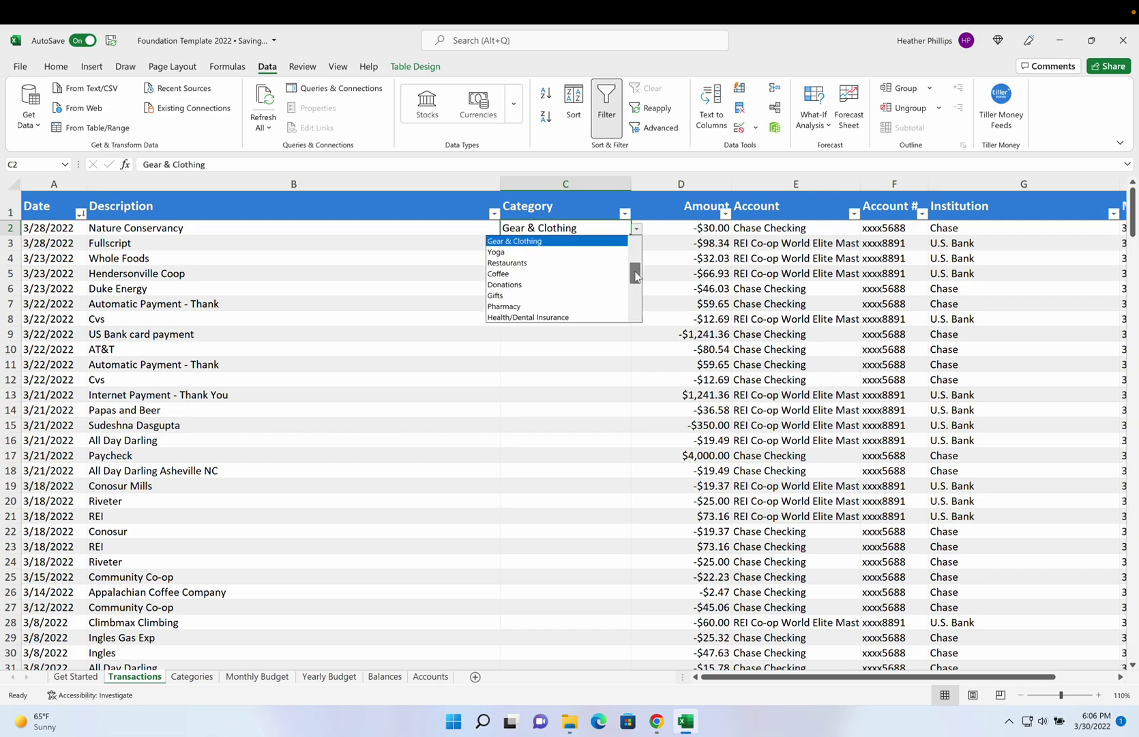
{"action": "left_click", "coordinate": [513, 285]}
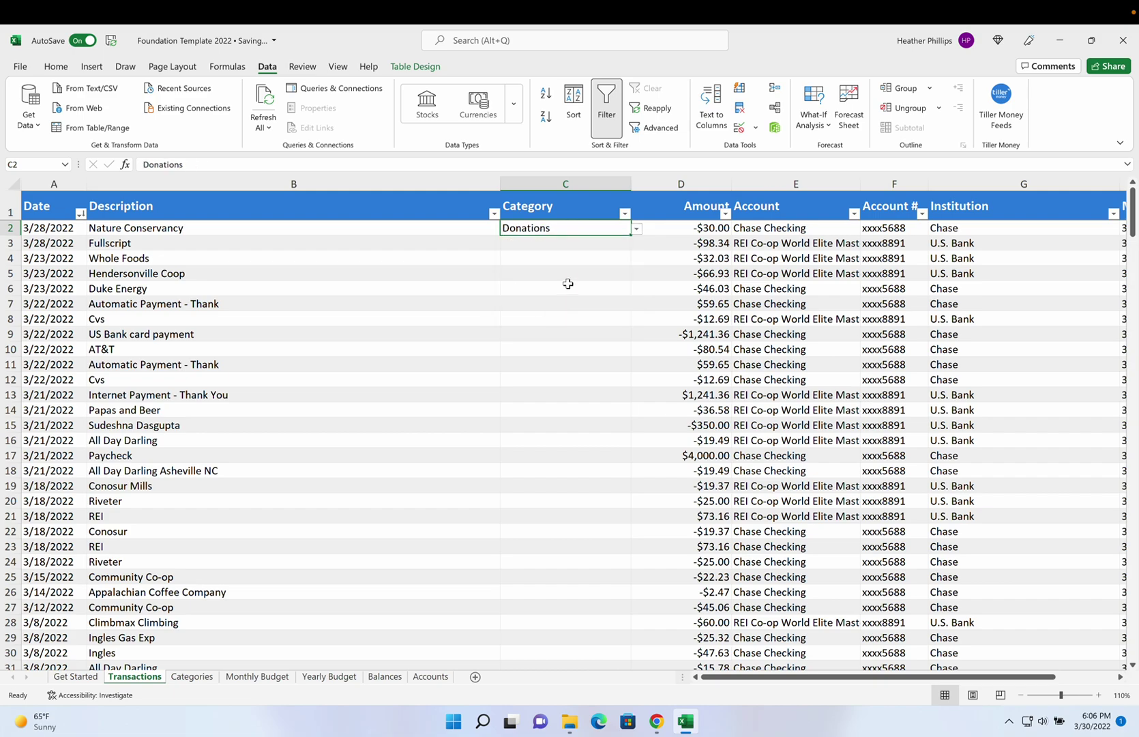
- Categorize Fullscript as Pharmacy, and Whole Foods and Hendersonville Coop as Groceries
{"action": "left_click", "coordinate": [598, 245]}
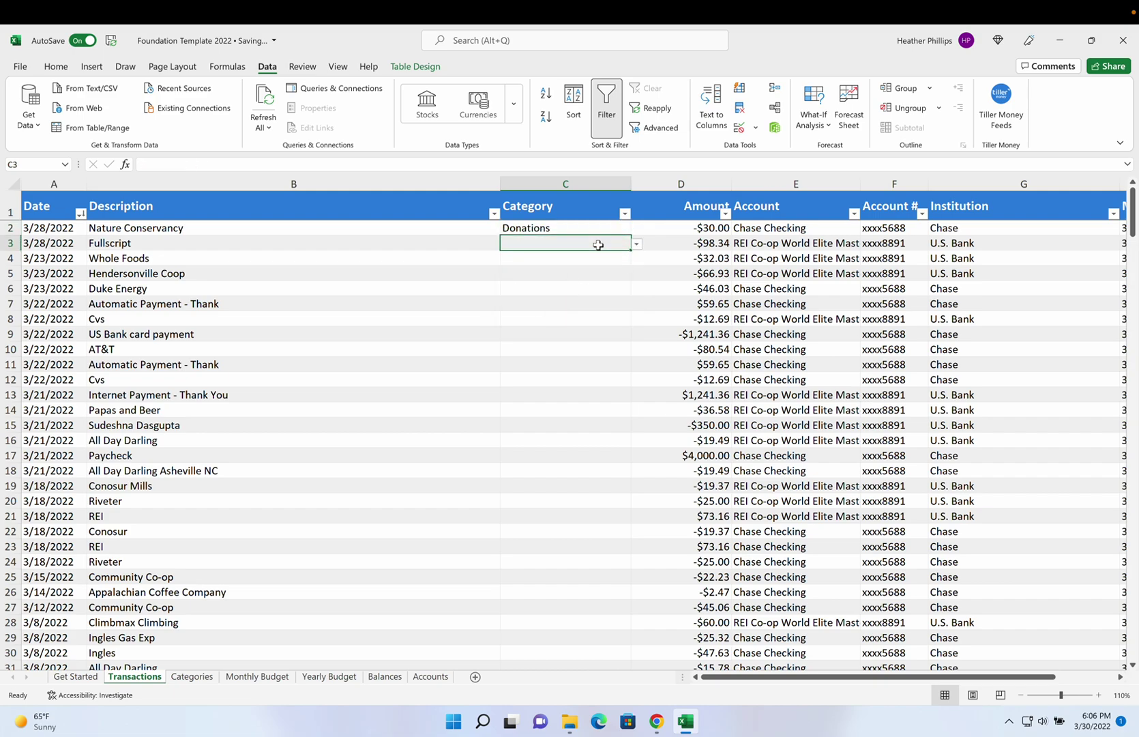
{"action": "type", "text": "Pha"}
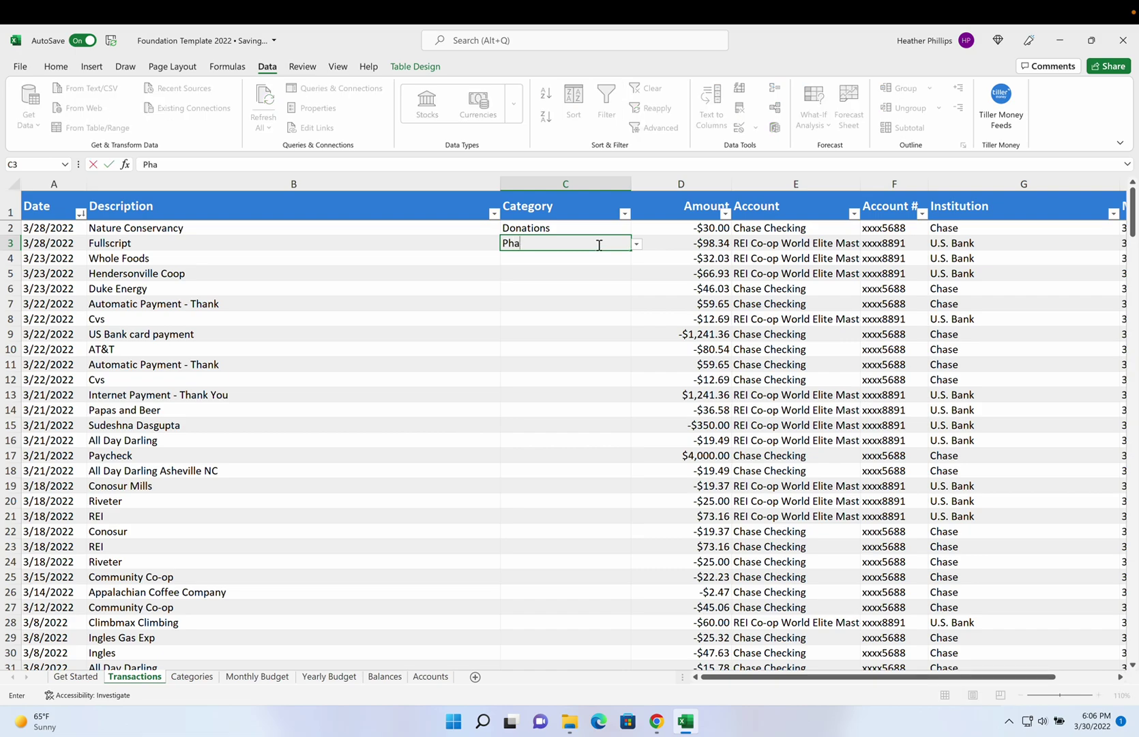
{"action": "type", "text": "rmacy"}
{"action": "key", "text": "Return"}
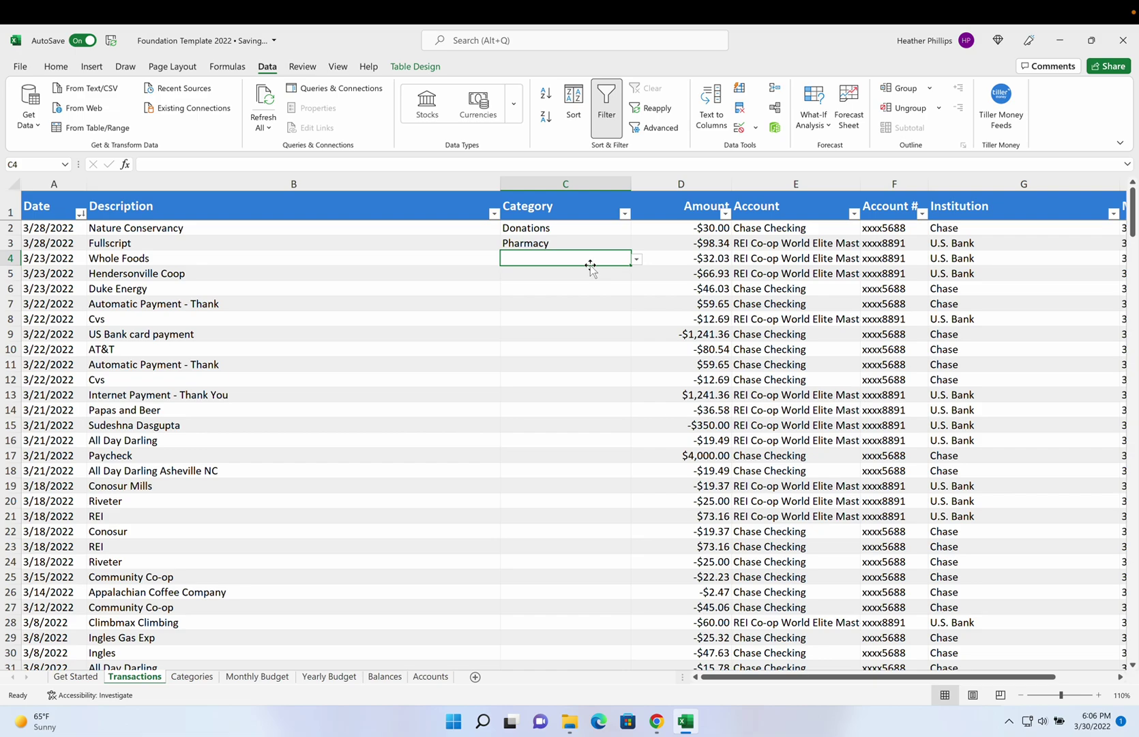
{"action": "type", "text": "Groceries"}
{"action": "key", "text": "Return"}
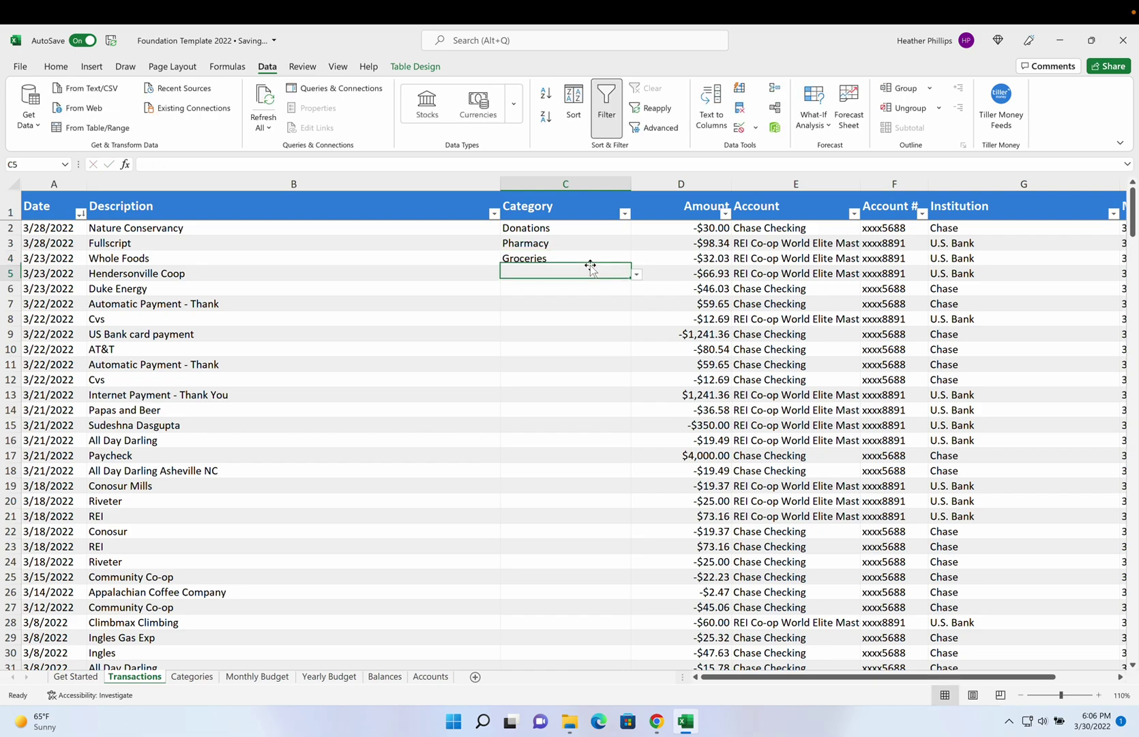
{"action": "type", "text": "Coo"}
{"action": "key", "text": "BackSpace"}
{"action": "key", "text": "BackSpace"}
{"action": "key", "text": "BackSpace"}
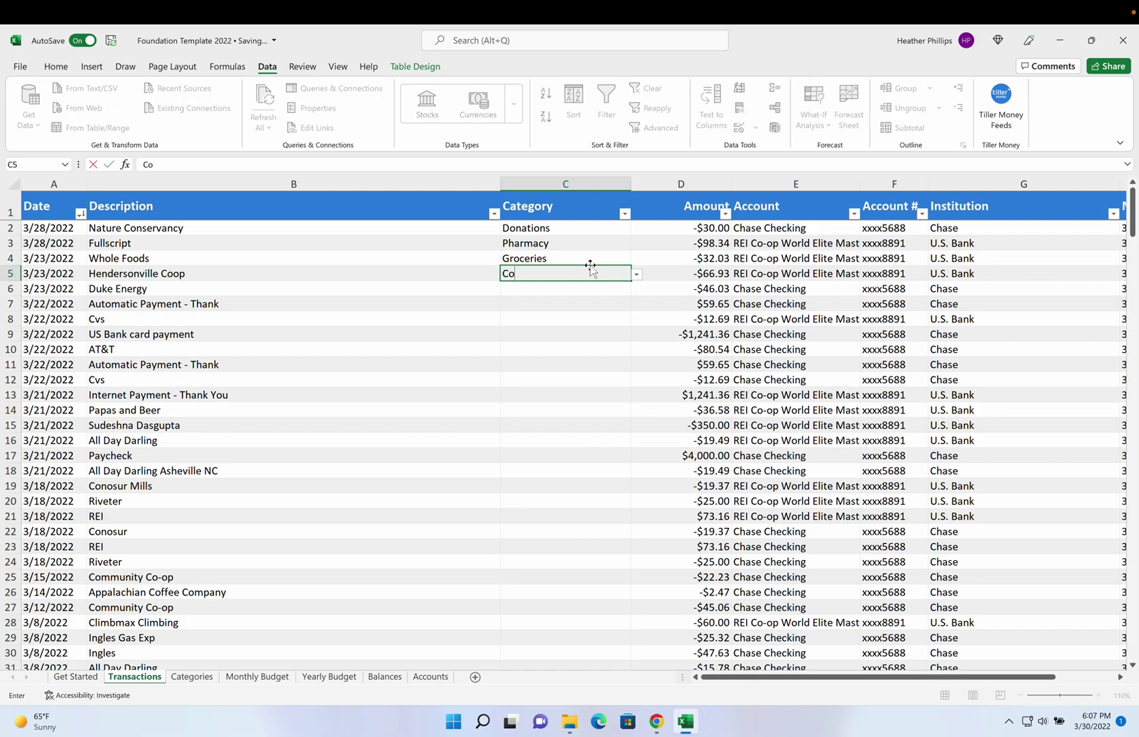
{"action": "type", "text": "Gro"}
{"action": "key", "text": "BackSpace"}
{"action": "type", "text": "ceries"}
{"action": "key", "text": "Return"}
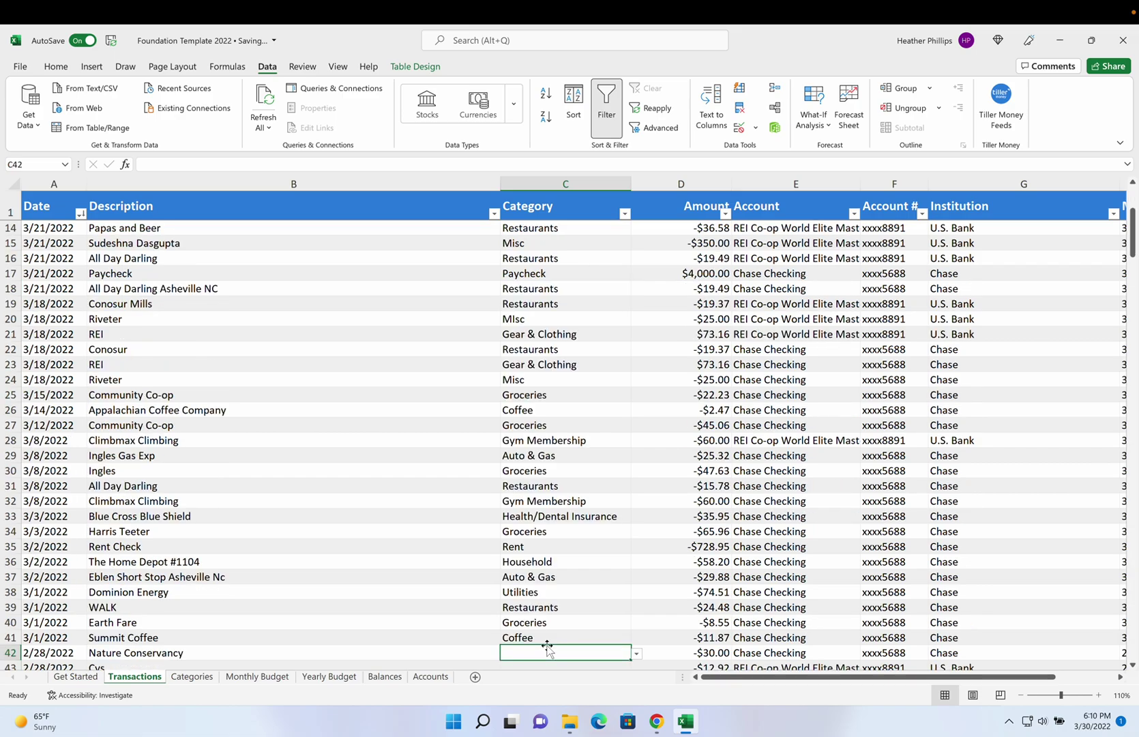
{"action": "scroll", "coordinate": [546, 646], "scroll_direction": "up", "scroll_amount": 4}
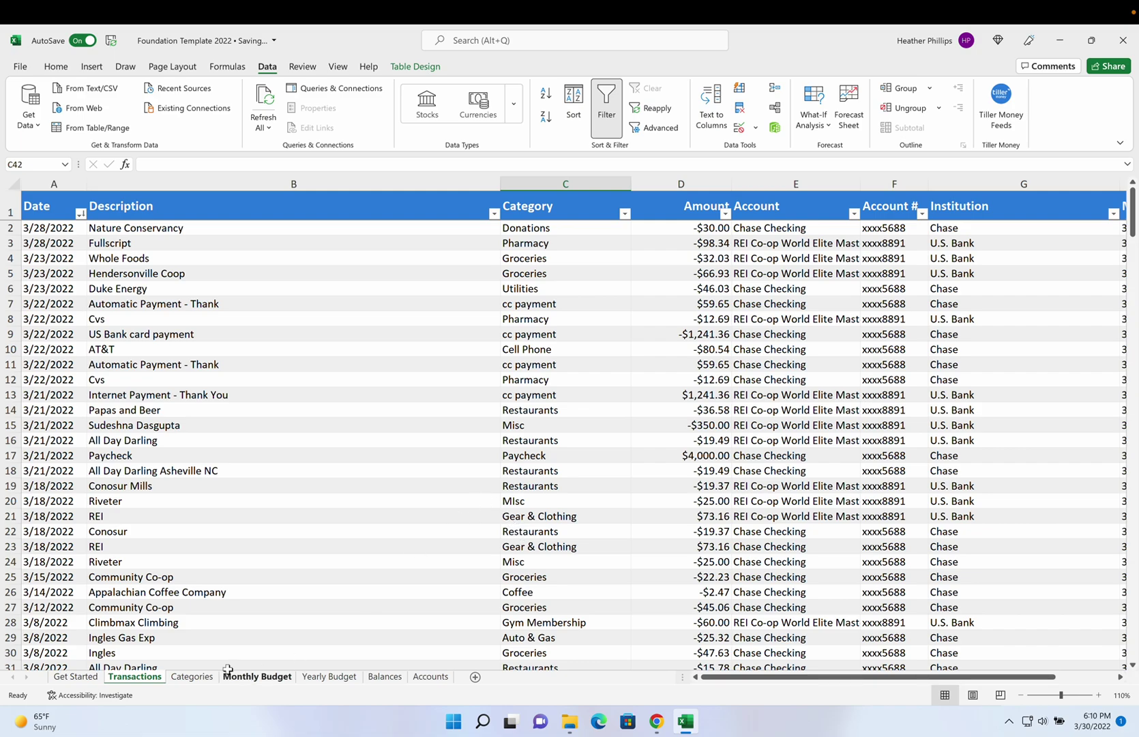
- Budget $80 for Cell Phone in Jan 2022 and confirm later months follow it
{"action": "left_click", "coordinate": [197, 677]}
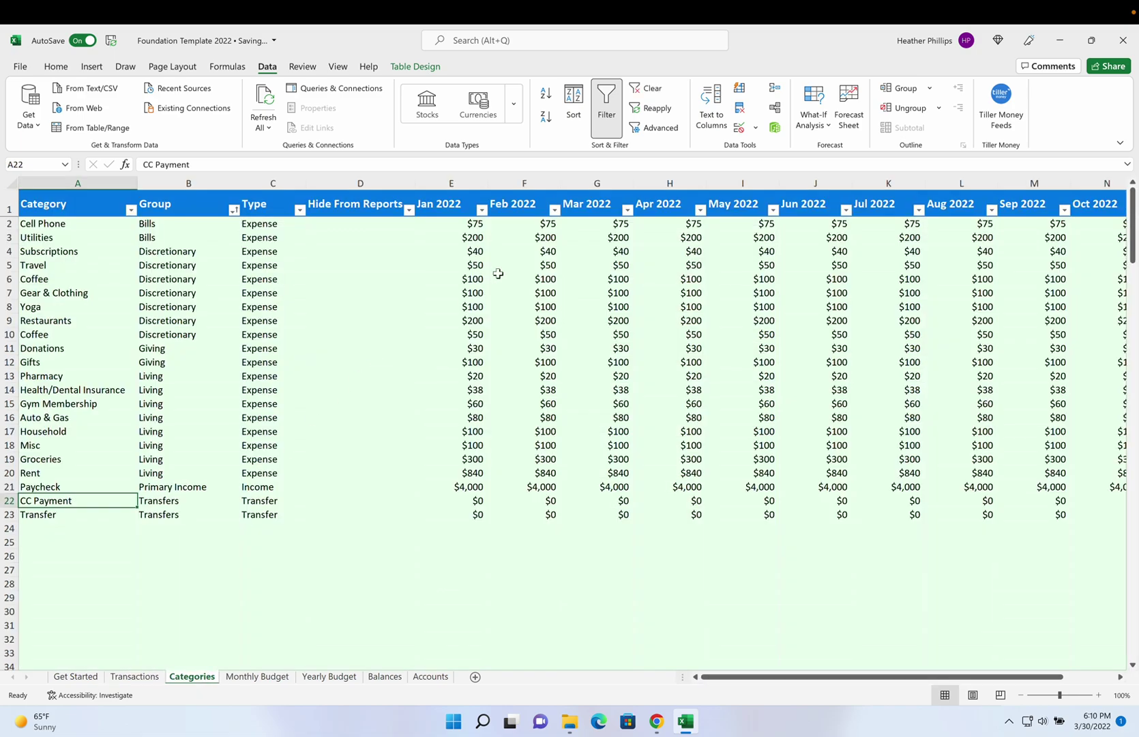
{"action": "left_click", "coordinate": [448, 227]}
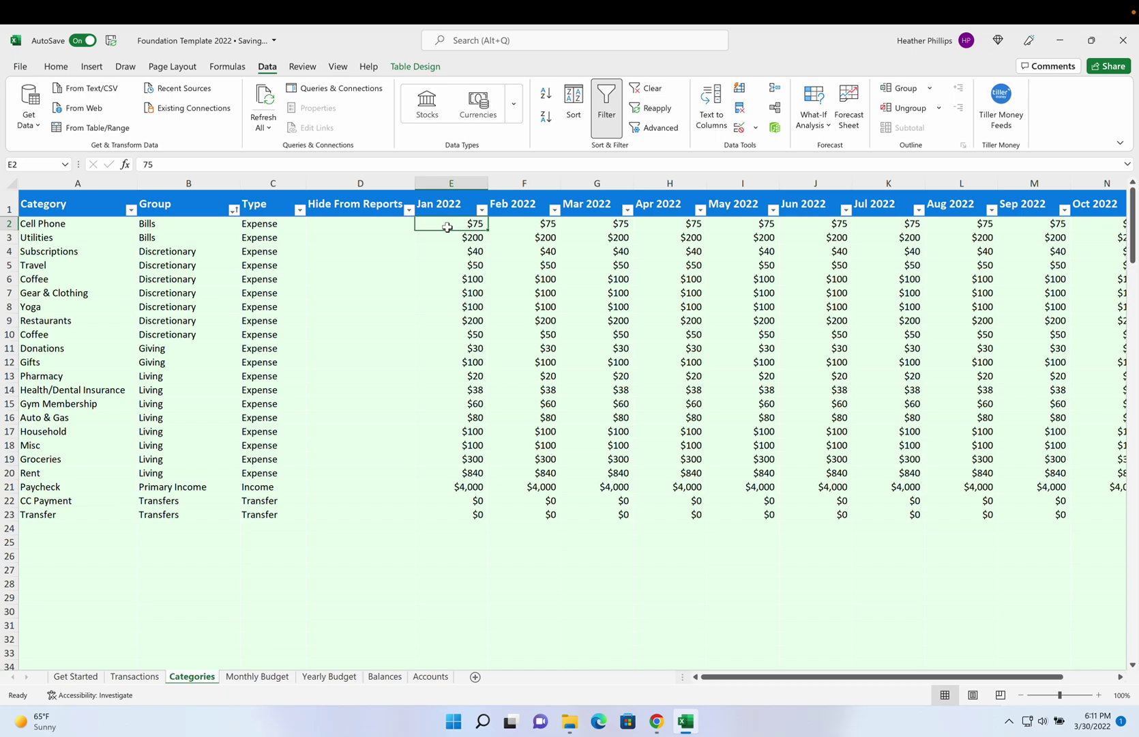
{"action": "type", "text": "80"}
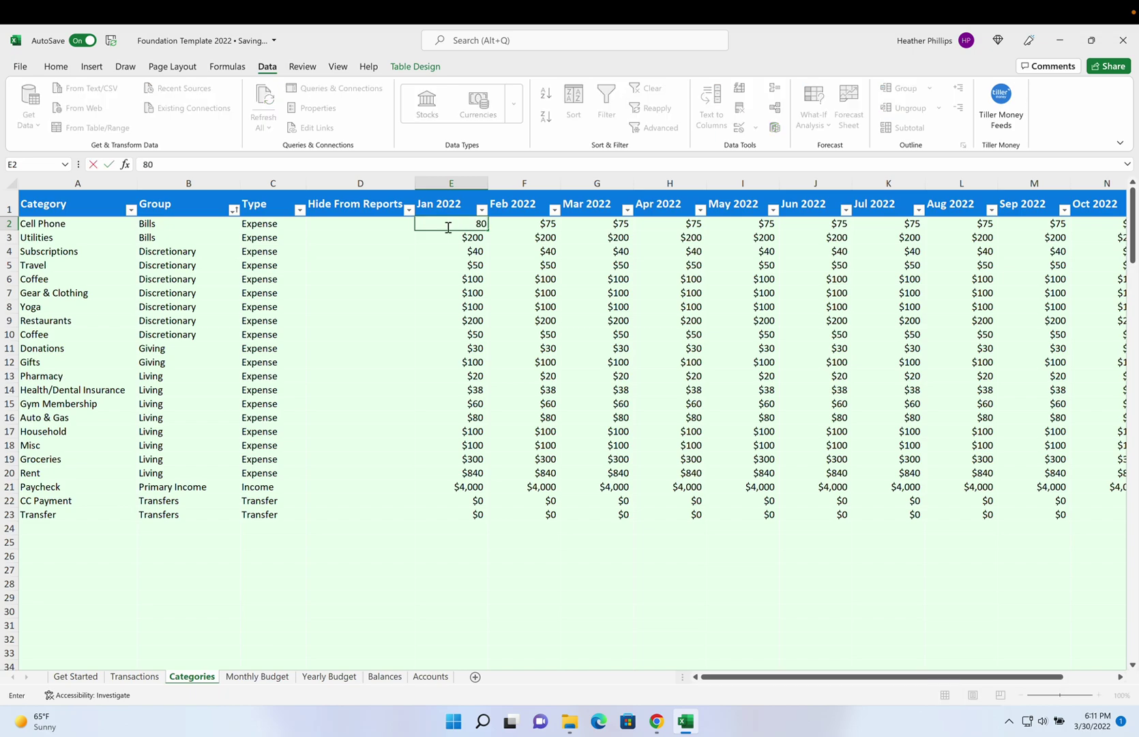
{"action": "key", "text": "ctrl+Return"}
{"action": "key", "text": "Right"}
{"action": "key", "text": "Right"}
{"action": "key", "text": "Right"}
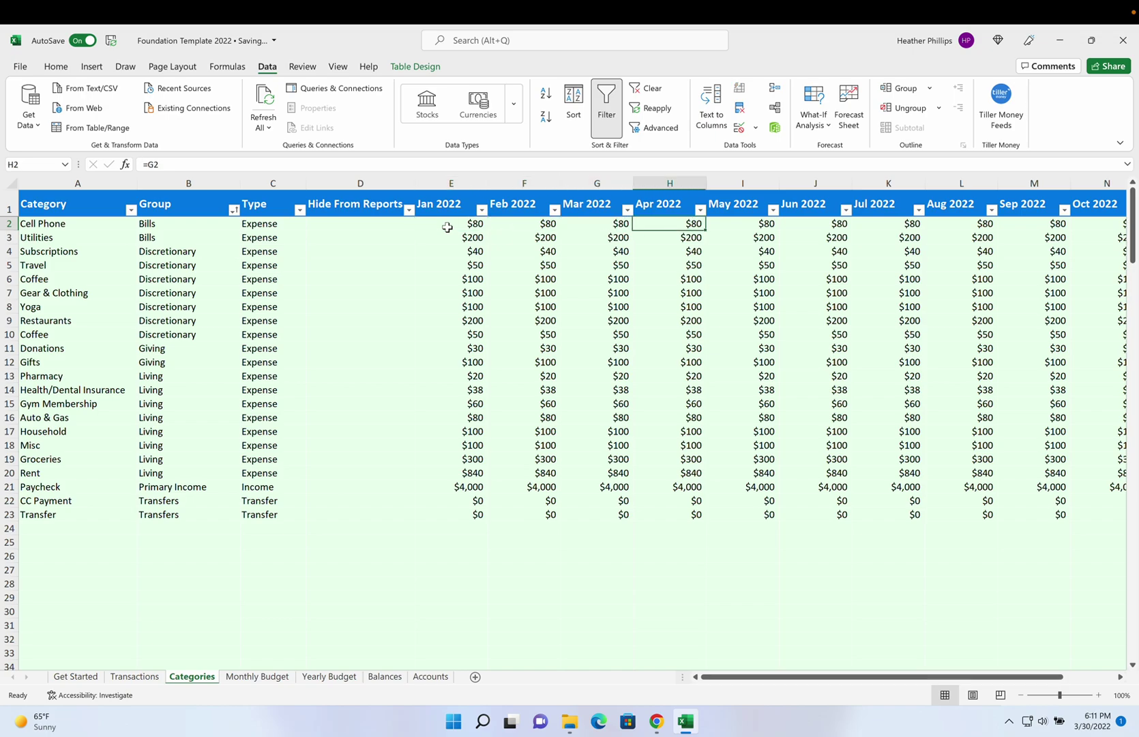
{"action": "key", "text": "Right"}
{"action": "key", "text": "Right"}
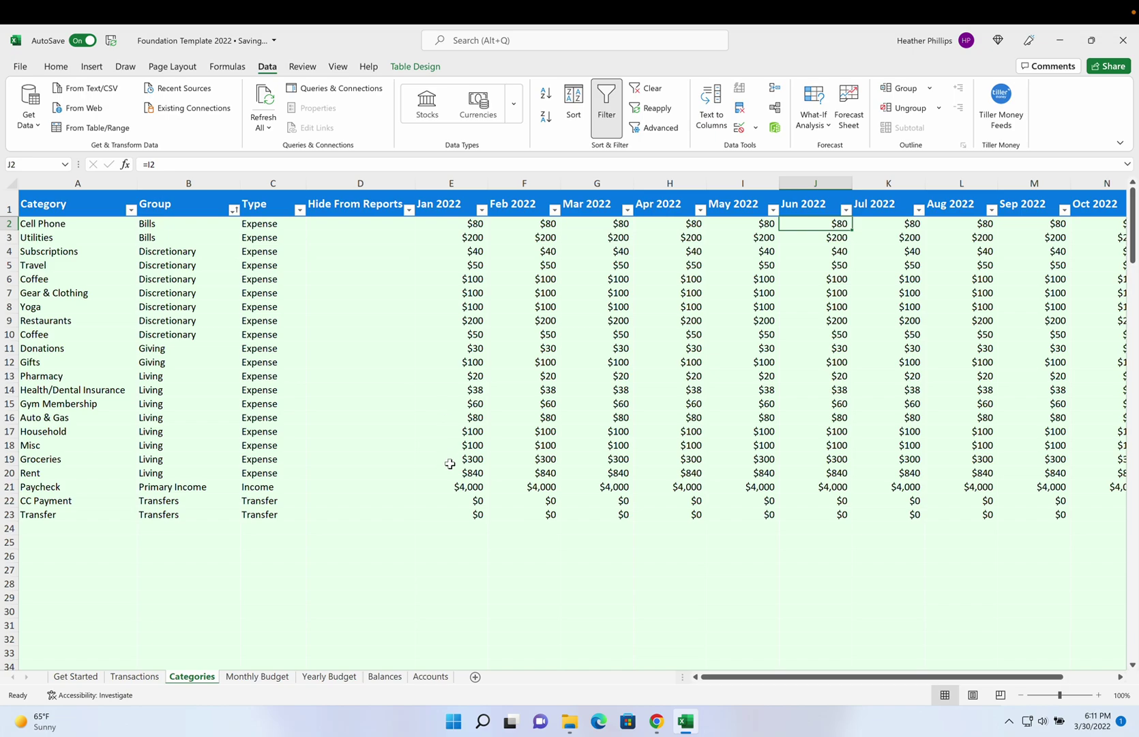
- Budget Auto & Gas at $400 for Feb 2022 and $80 for March, then total January's budgets
{"action": "left_click", "coordinate": [537, 420]}
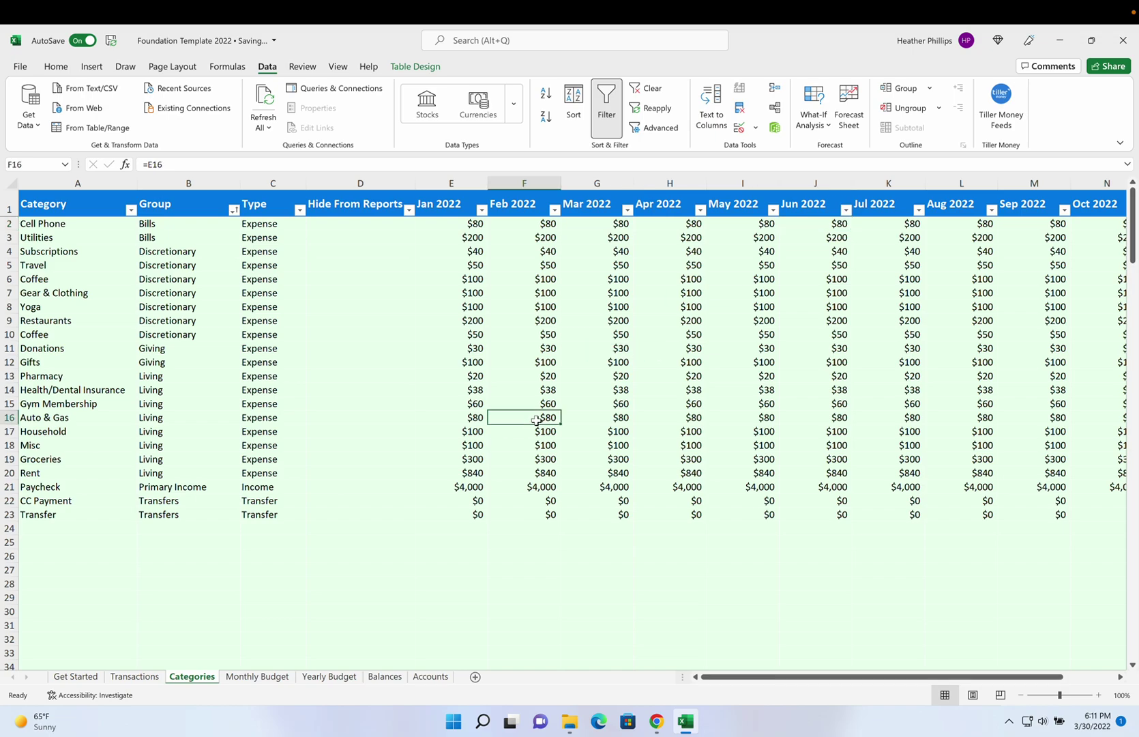
{"action": "type", "text": "400"}
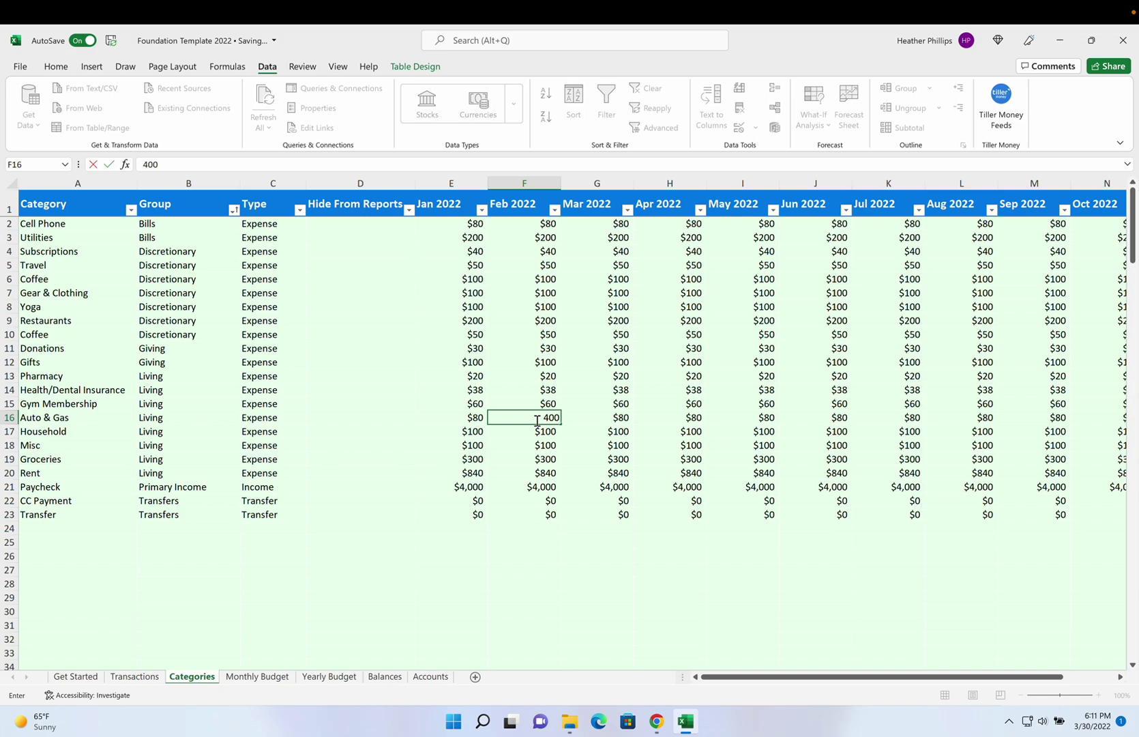
{"action": "key", "text": "Return"}
{"action": "left_click", "coordinate": [536, 420]}
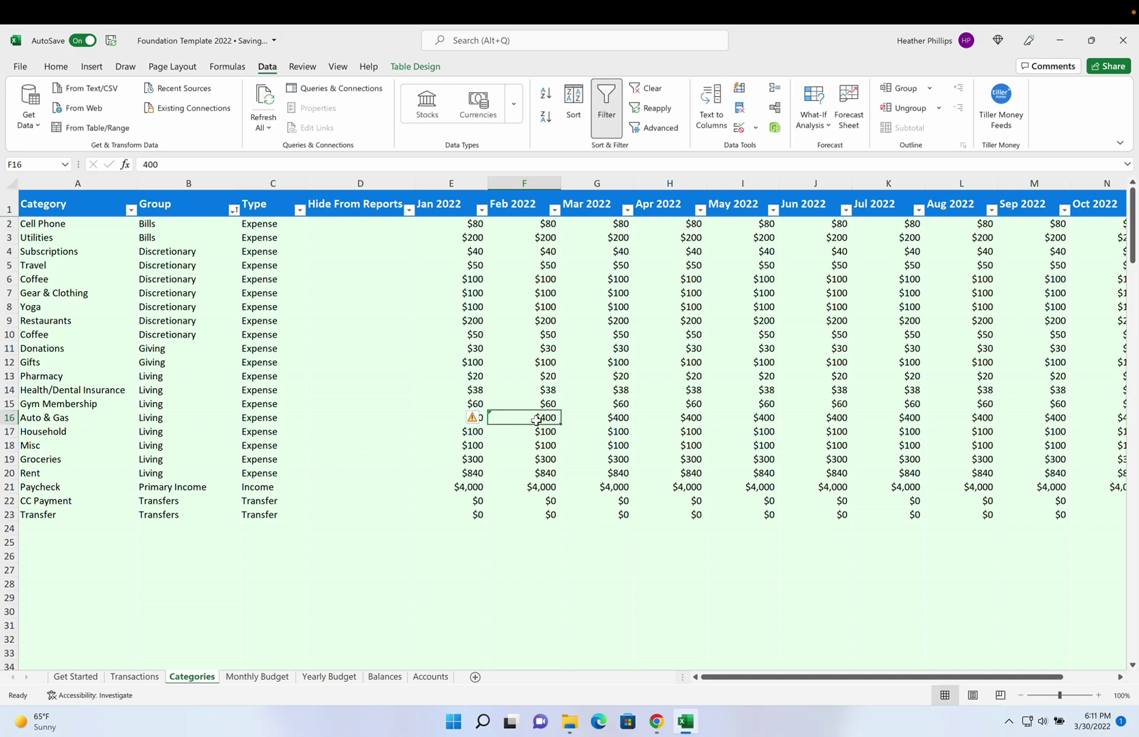
{"action": "key", "text": "Right"}
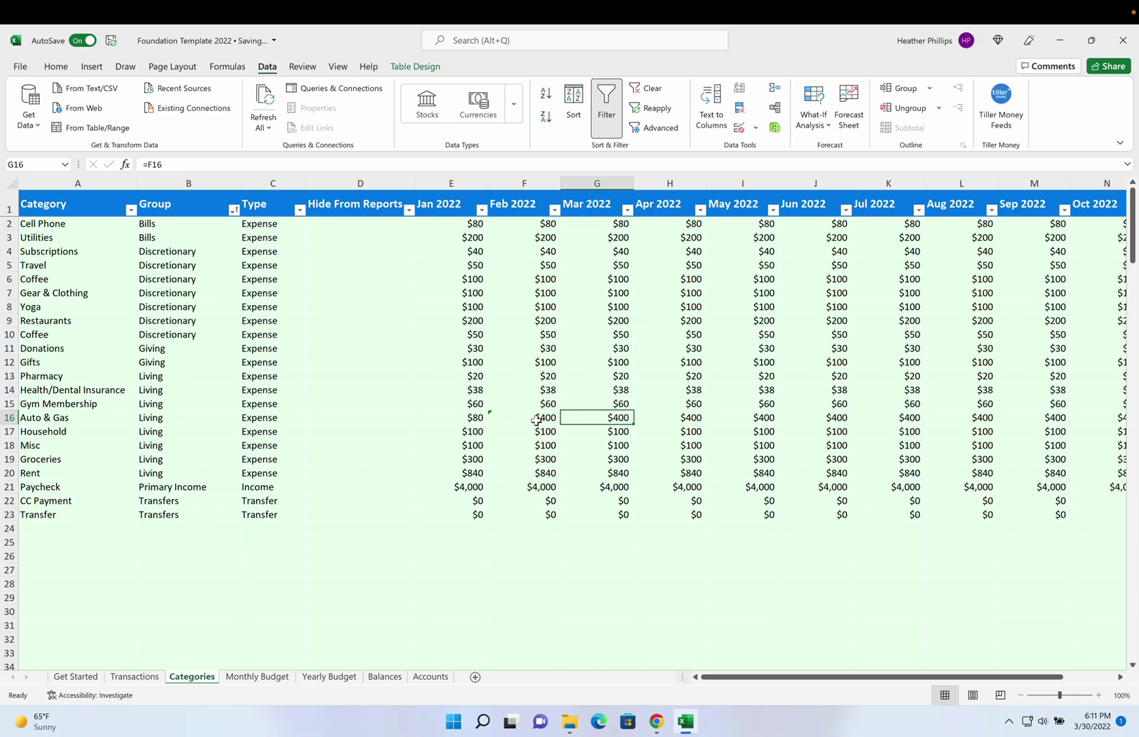
{"action": "type", "text": "80"}
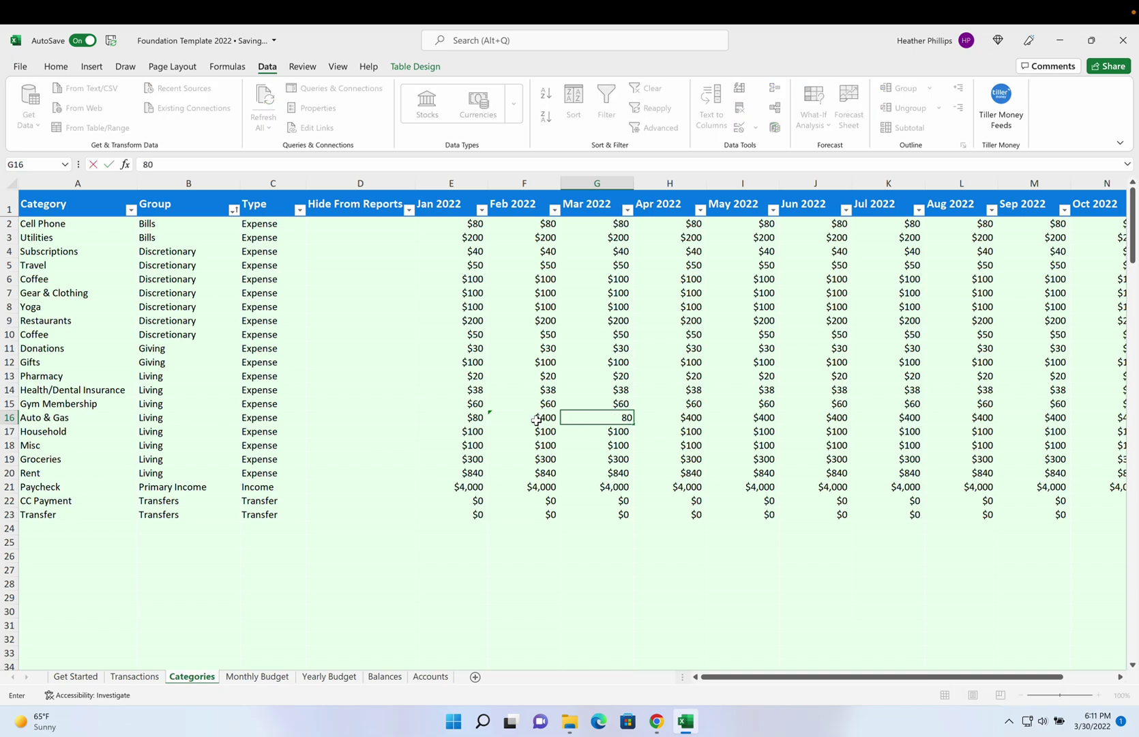
{"action": "key", "text": "Return"}
{"action": "key", "text": "Up"}
{"action": "key", "text": "Right"}
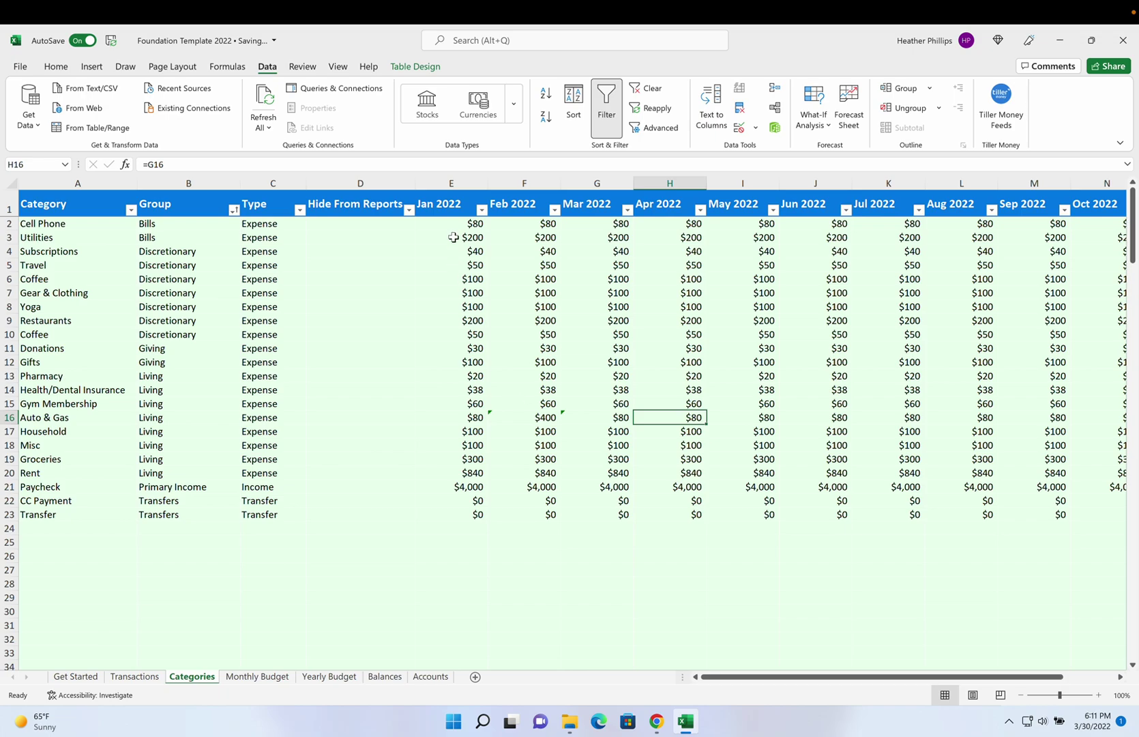
{"action": "left_click_drag", "start_coordinate": [444, 223], "coordinate": [435, 520]}
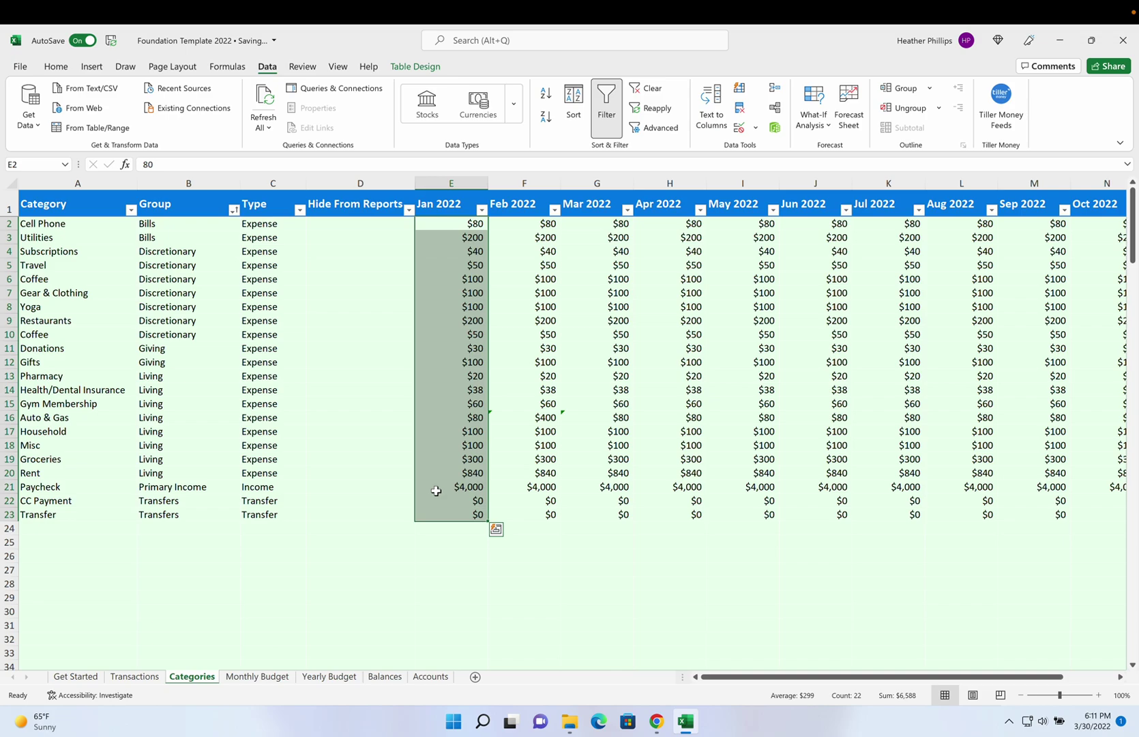
{"action": "left_click", "coordinate": [254, 682]}
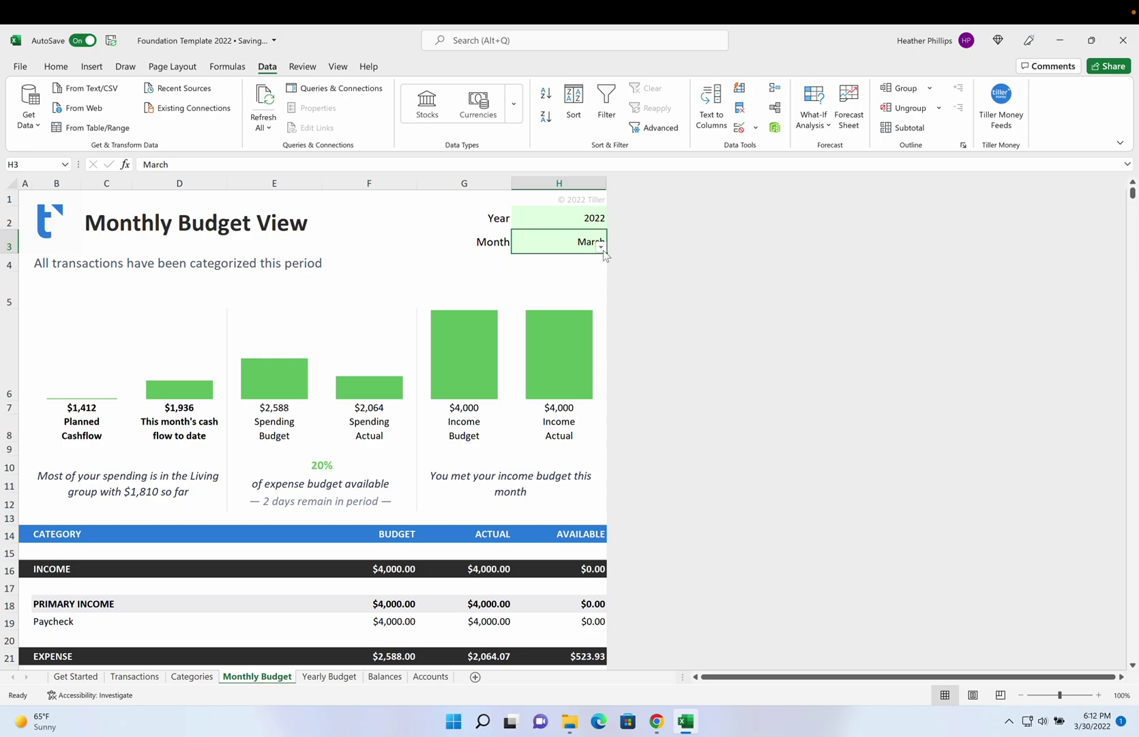
- Choose March from the Month dropdown in H3 of the Monthly Budget sheet
{"action": "left_click", "coordinate": [601, 248]}
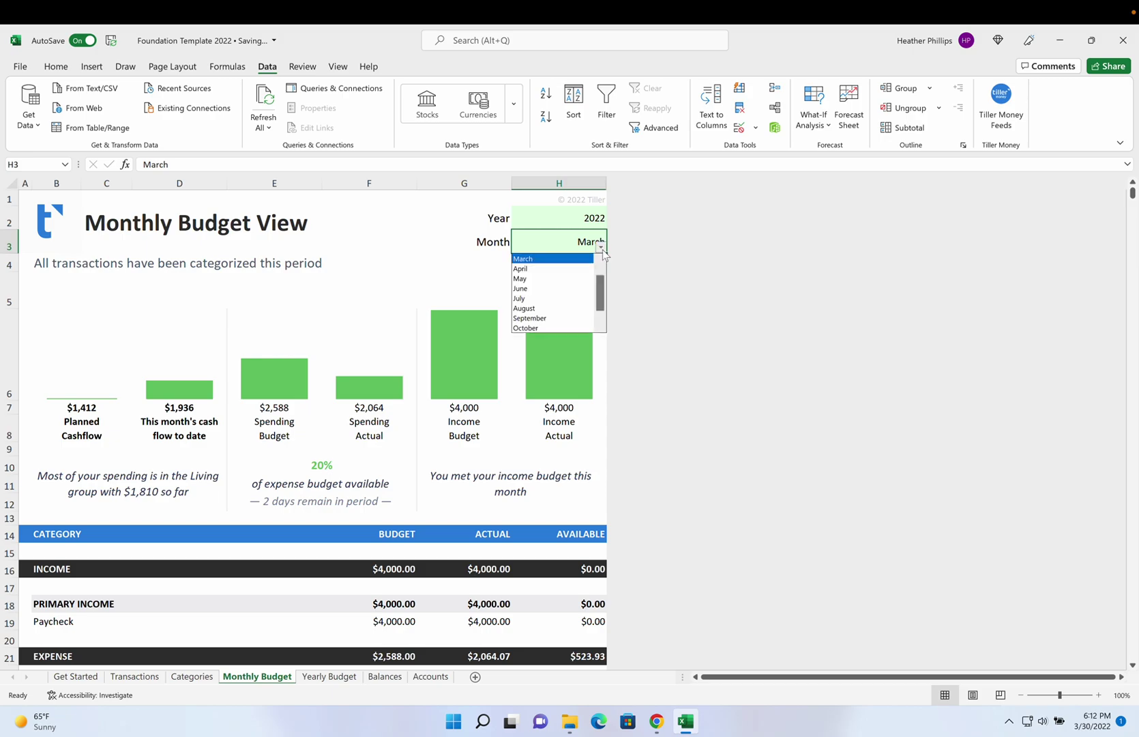
{"action": "left_click", "coordinate": [524, 261]}
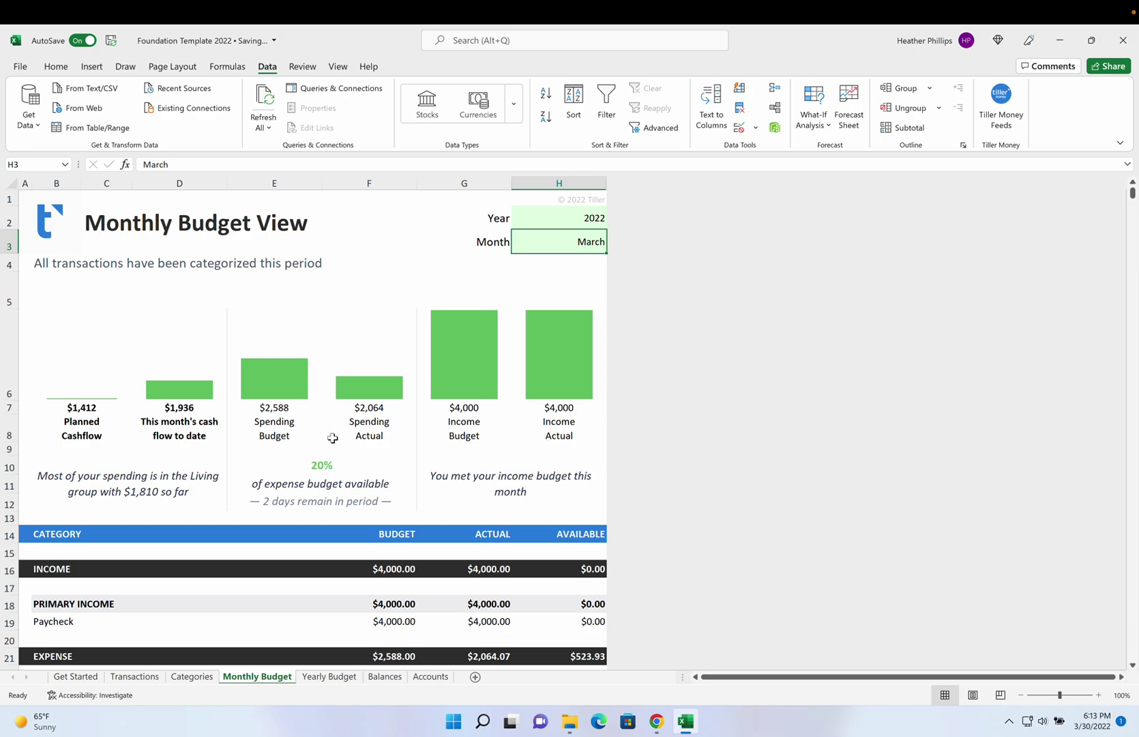
- Scroll down to inspect the Misc and Pharmacy available amounts in H46 and H47
{"action": "scroll", "coordinate": [306, 455], "scroll_direction": "down", "scroll_amount": 5}
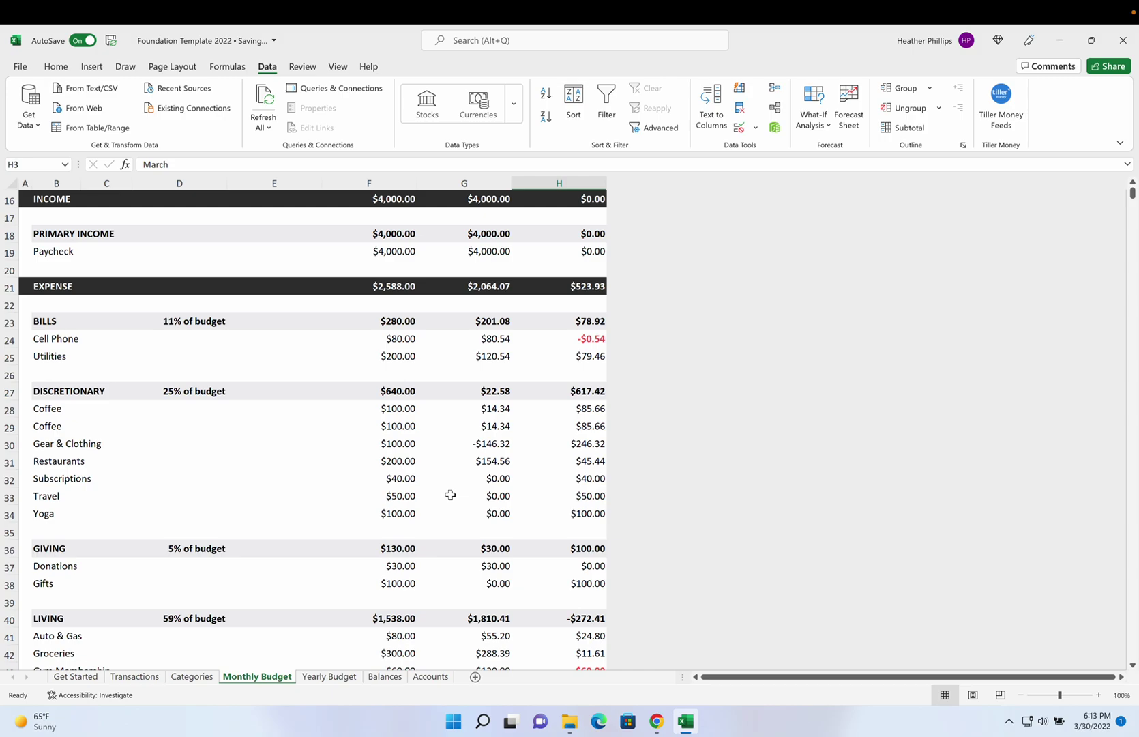
{"action": "scroll", "coordinate": [450, 494], "scroll_direction": "down", "scroll_amount": 2}
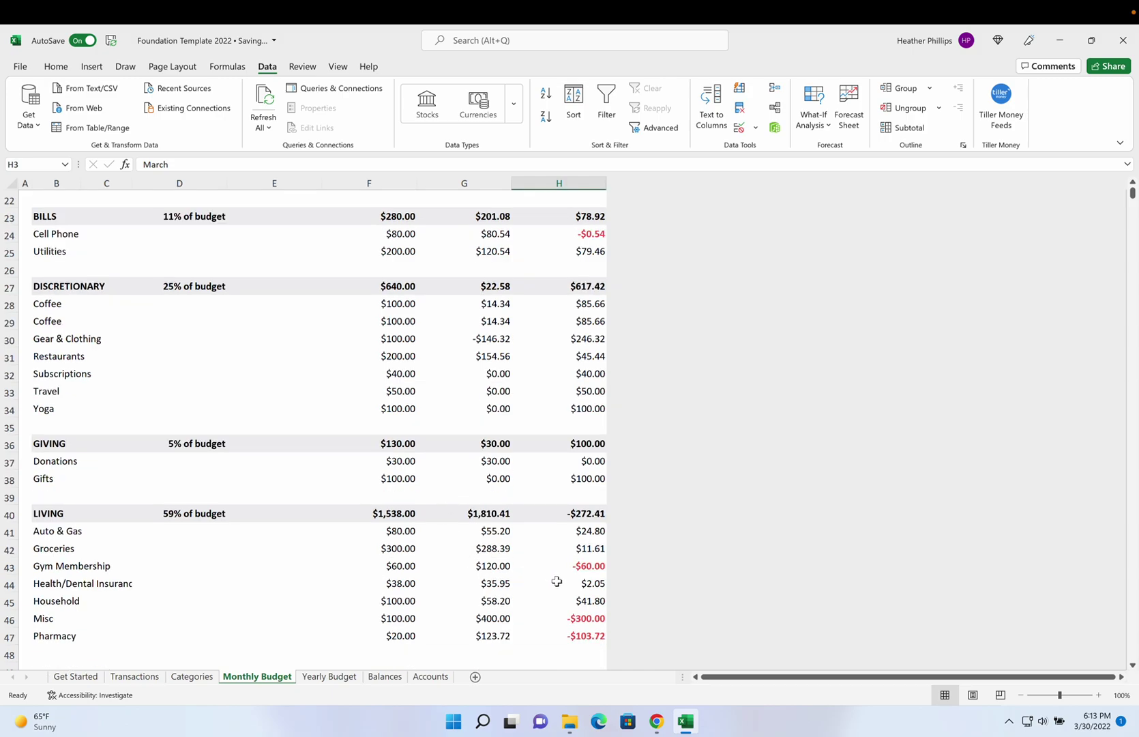
{"action": "left_click", "coordinate": [581, 618]}
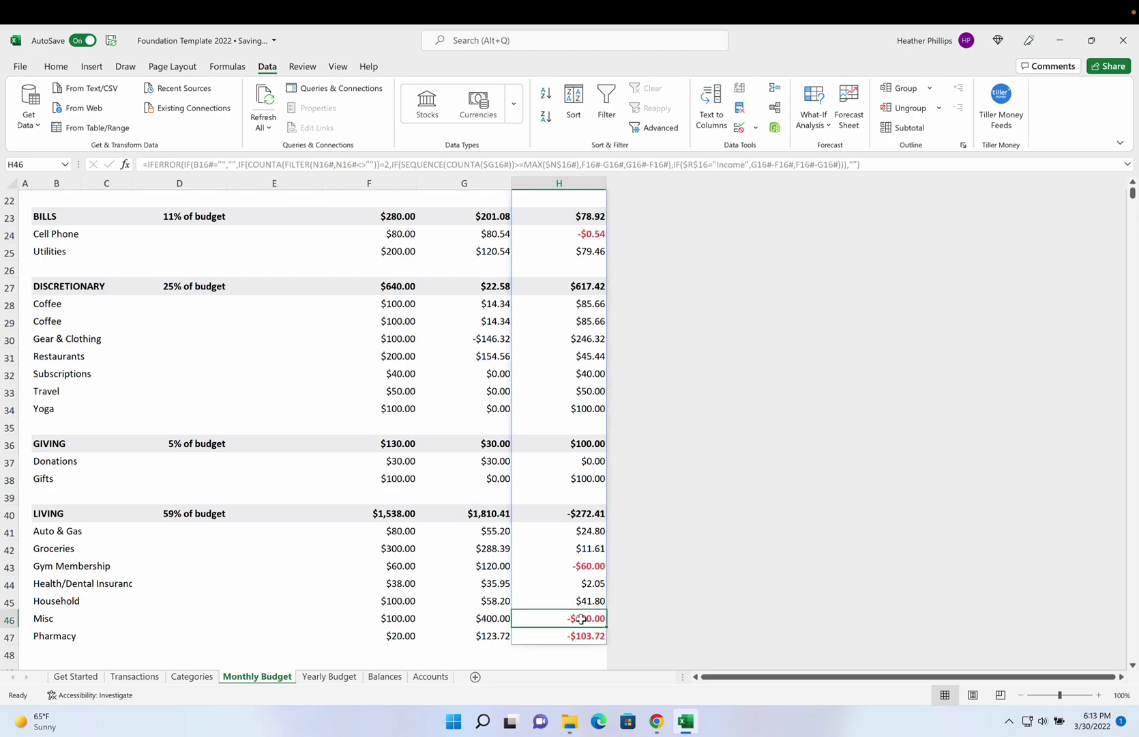
{"action": "left_click", "coordinate": [537, 639]}
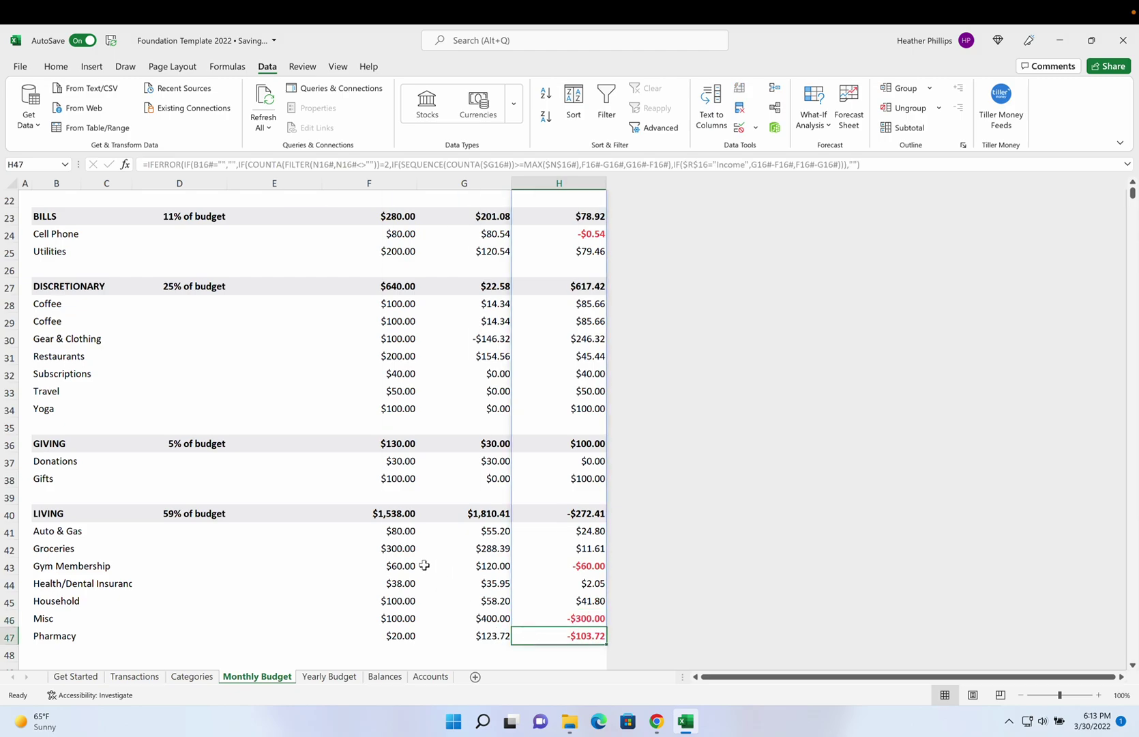
- Check the Actual column G total, then return to the Categories sheet
{"action": "scroll", "coordinate": [425, 566], "scroll_direction": "up", "scroll_amount": 1}
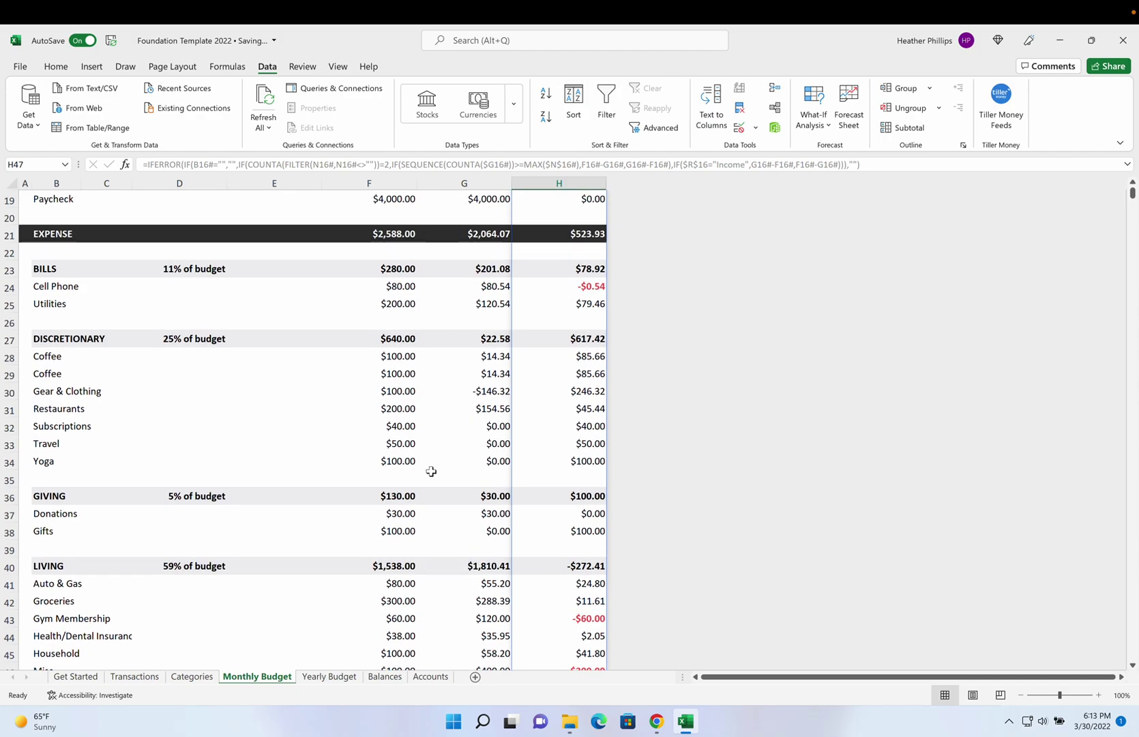
{"action": "scroll", "coordinate": [431, 470], "scroll_direction": "up", "scroll_amount": 6}
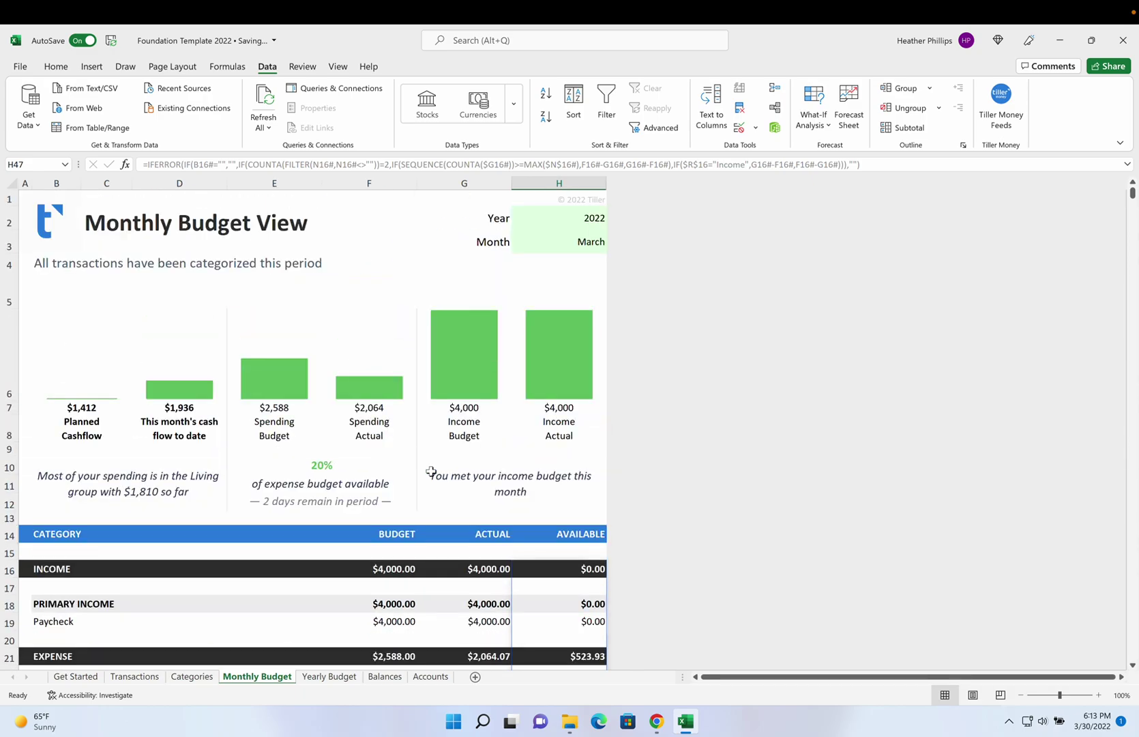
{"action": "left_click", "coordinate": [454, 184]}
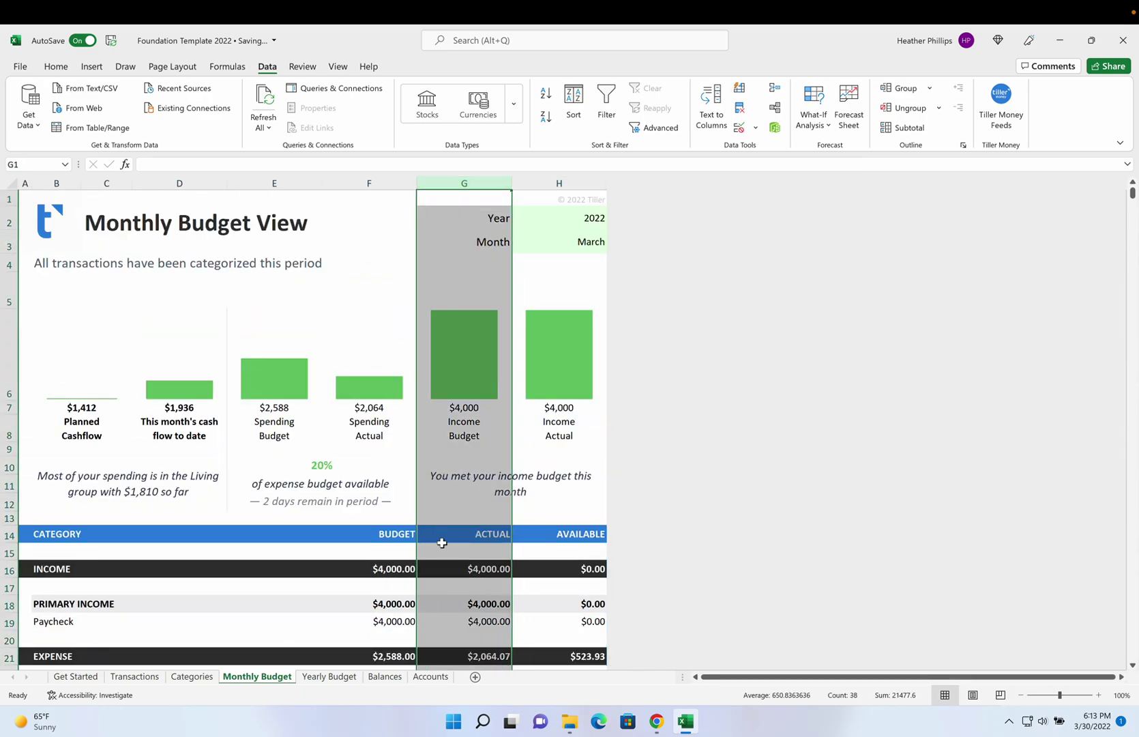
{"action": "scroll", "coordinate": [442, 542], "scroll_direction": "down", "scroll_amount": 5}
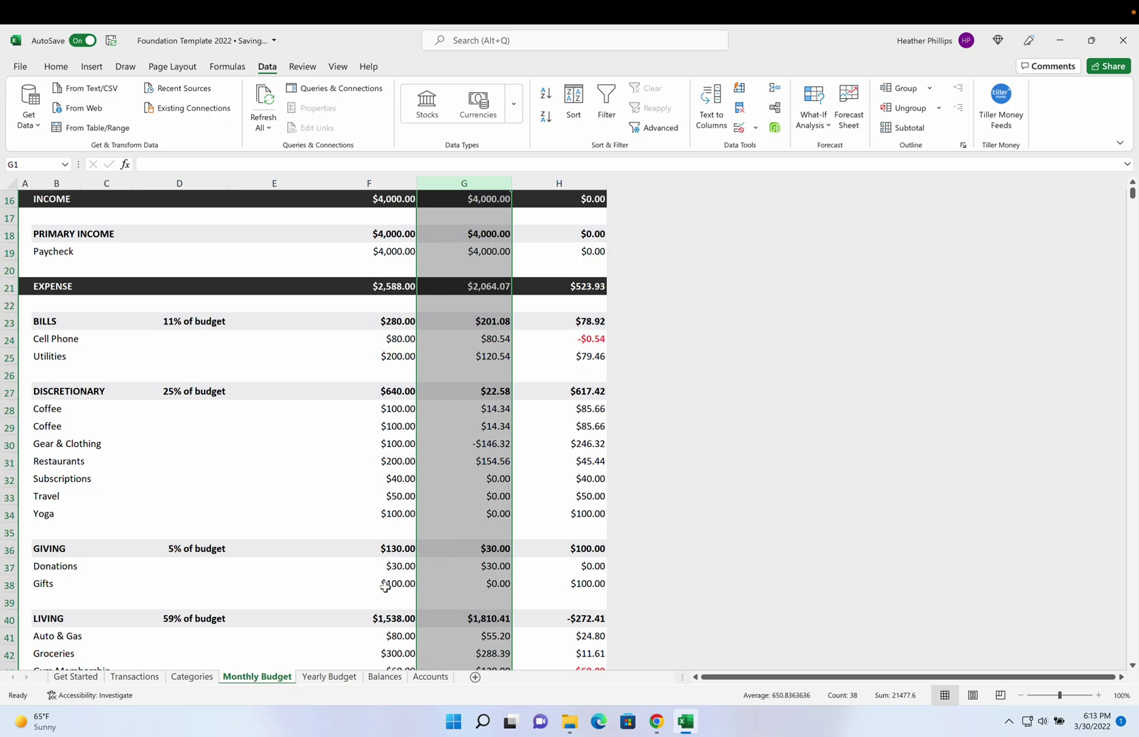
{"action": "left_click", "coordinate": [192, 678]}
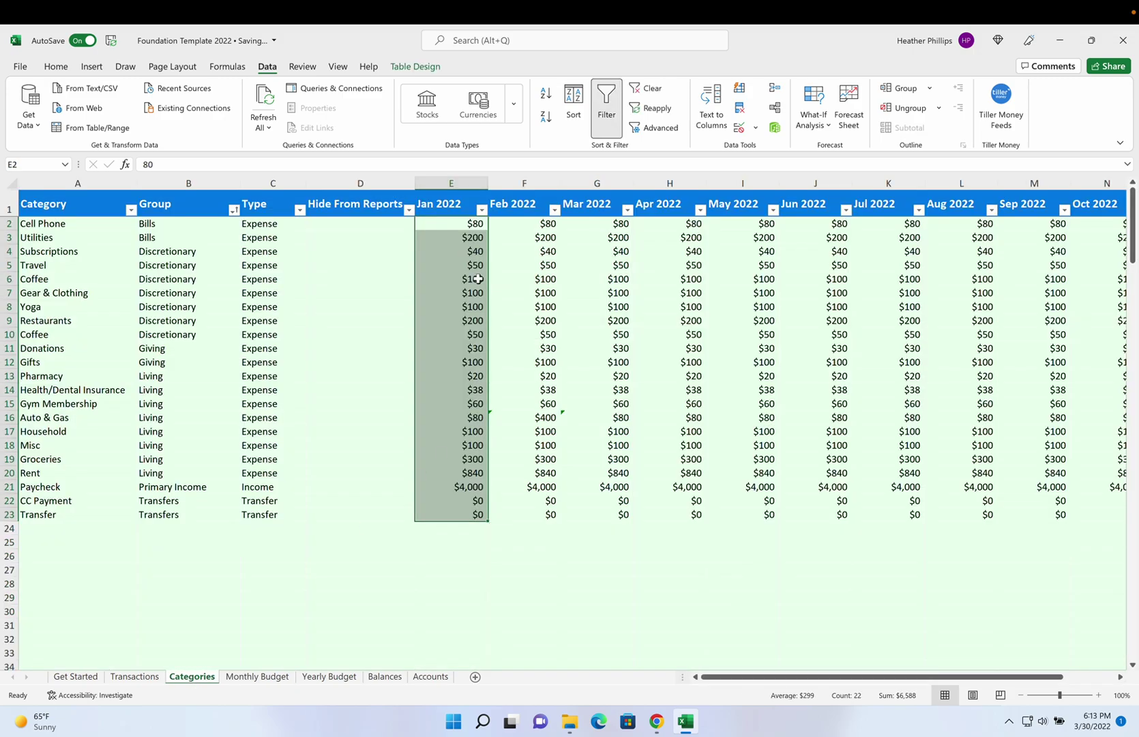
- Read the Yearly Budget cashflow formulas in D5, D6 and J5, then bring up Balances
{"action": "left_click", "coordinate": [329, 677]}
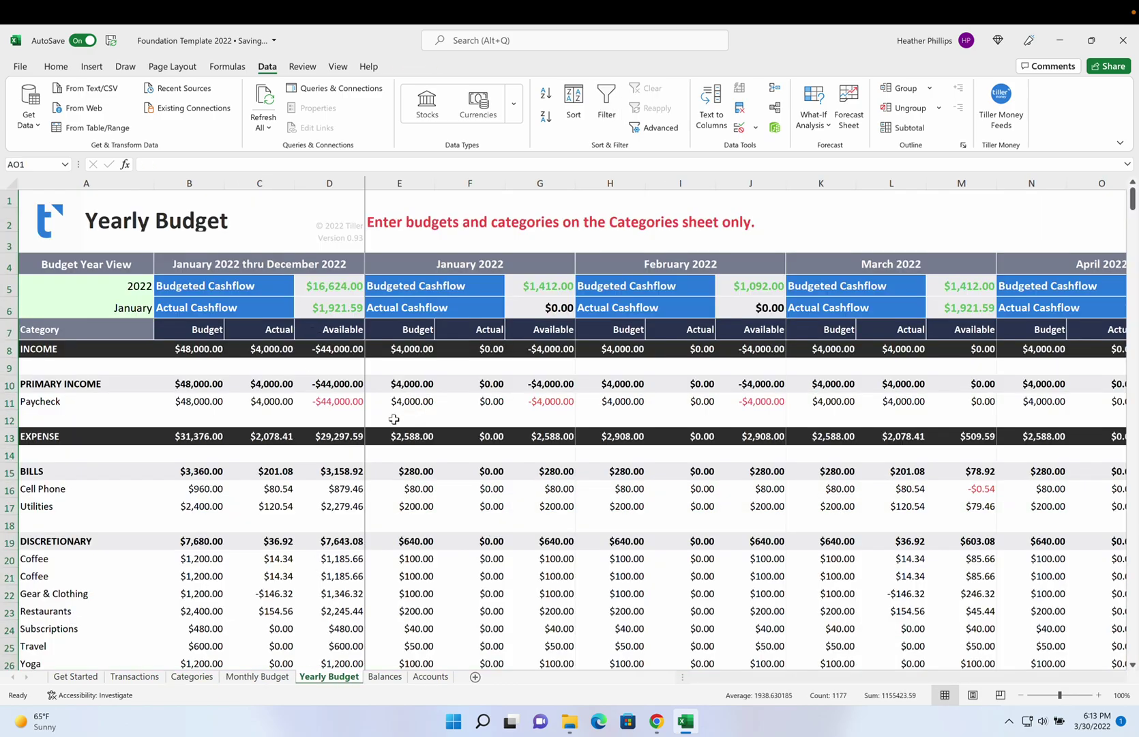
{"action": "left_click", "coordinate": [328, 289]}
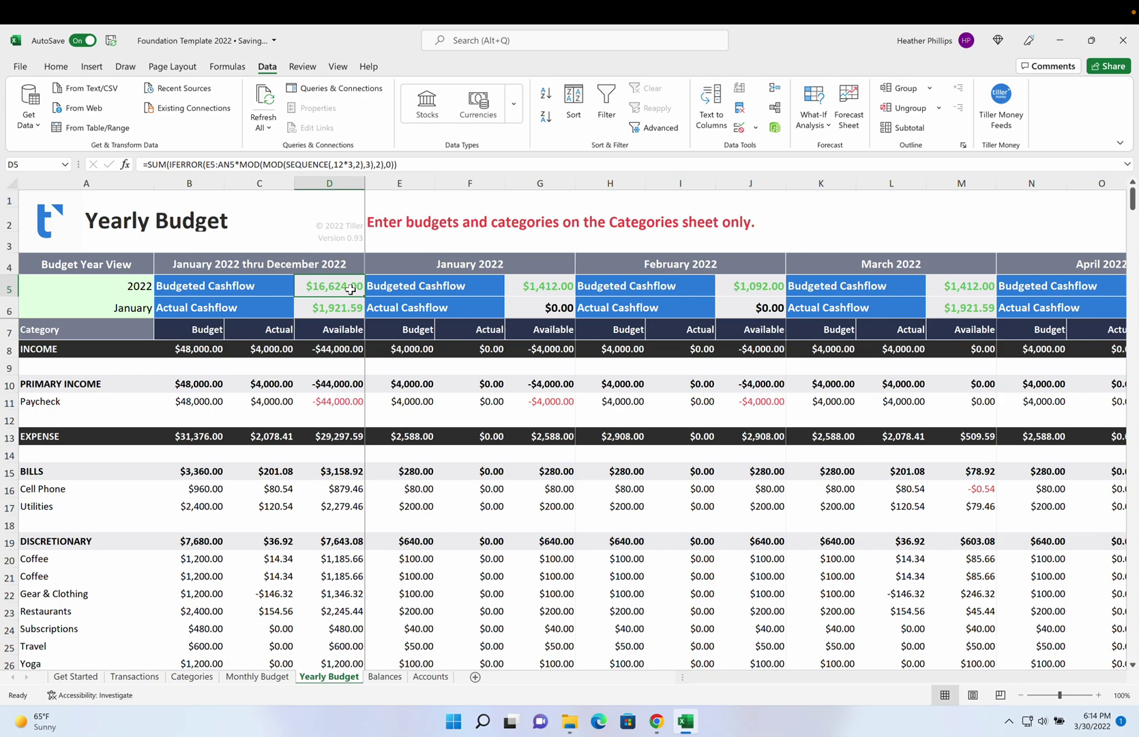
{"action": "left_click", "coordinate": [326, 312]}
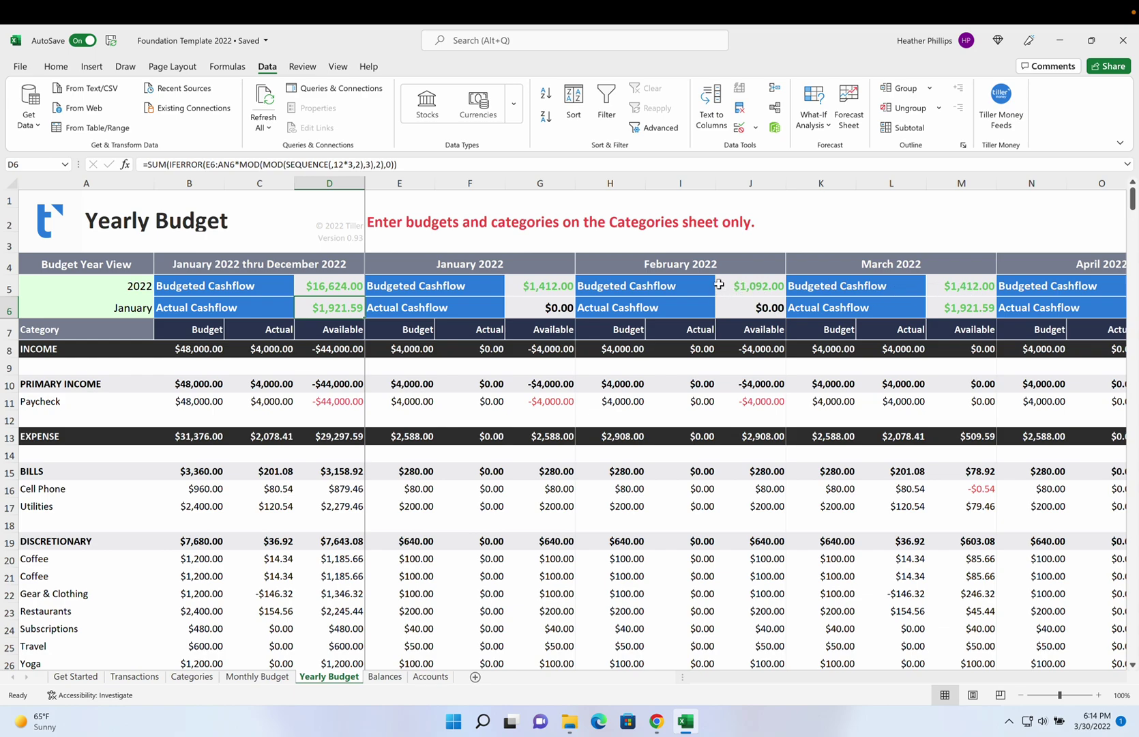
{"action": "left_click", "coordinate": [724, 286]}
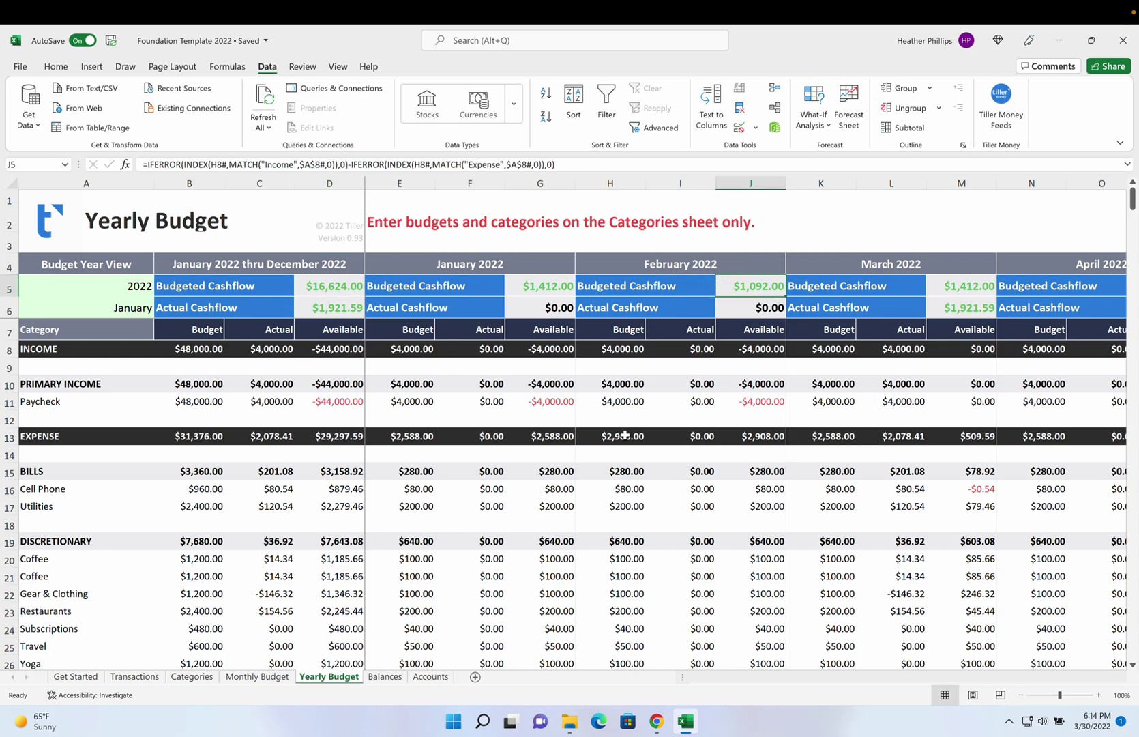
{"action": "scroll", "coordinate": [528, 488], "scroll_direction": "down", "scroll_amount": 2}
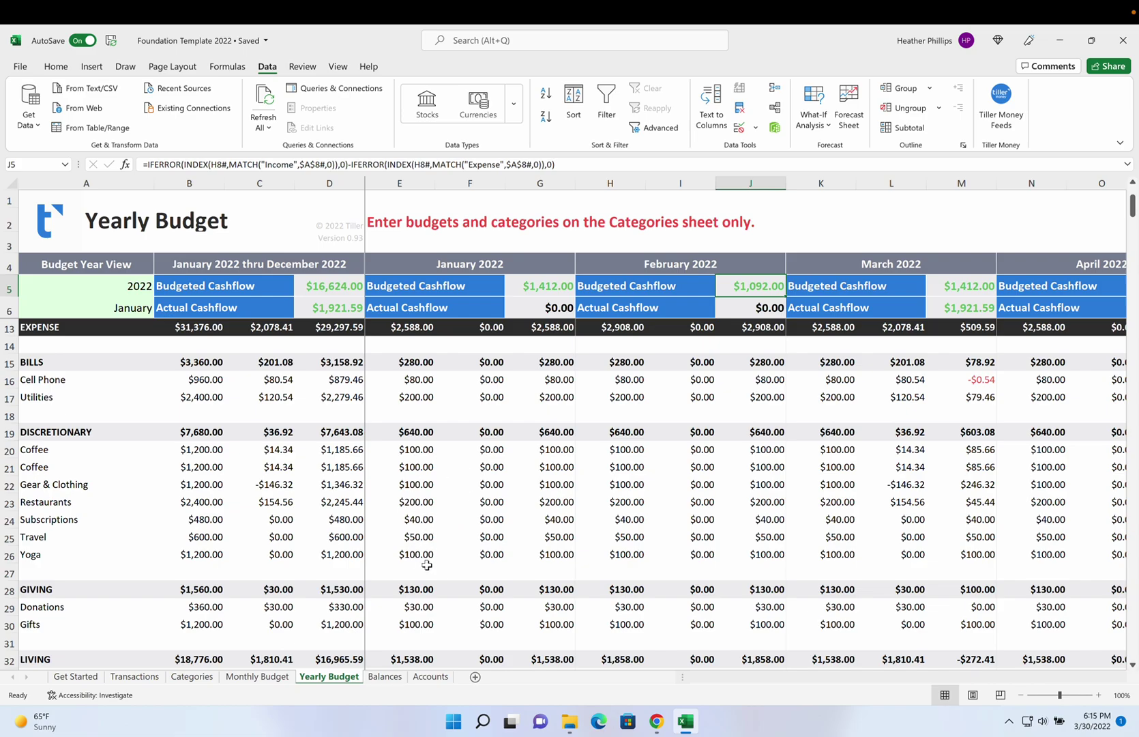
{"action": "left_click", "coordinate": [383, 676]}
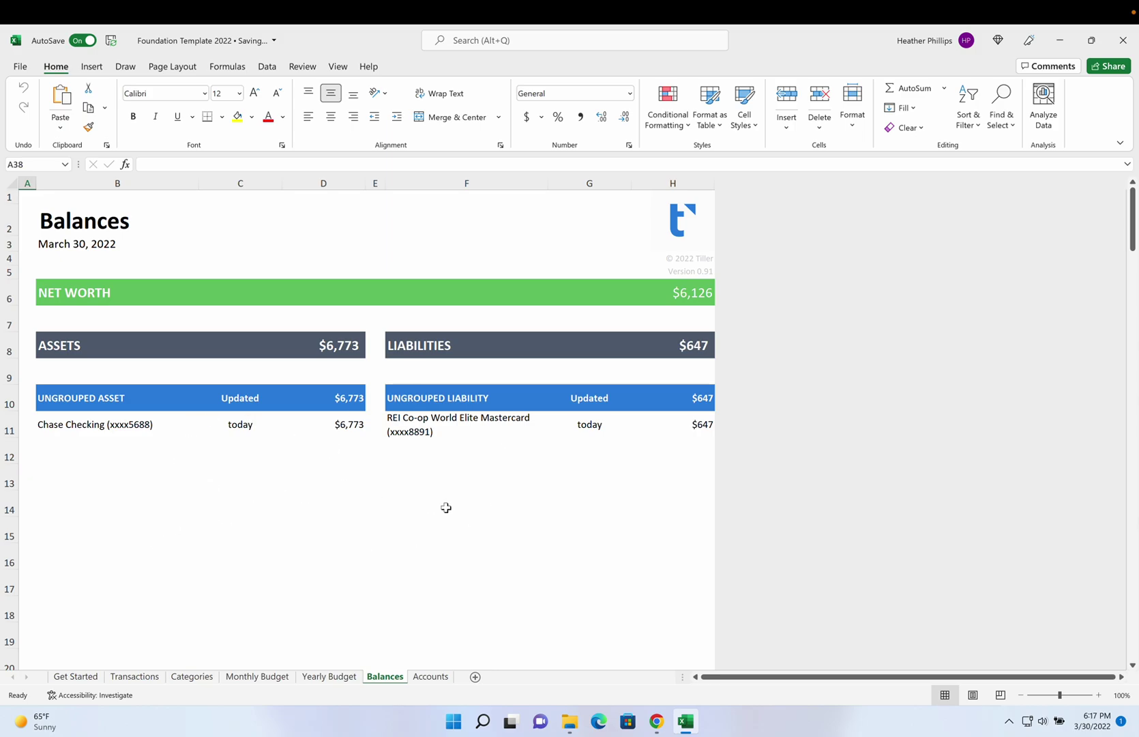
- On the Accounts sheet, pick Chase Checking for A2 and REI Co-op World Elite Mastercard for A3
{"action": "left_click", "coordinate": [430, 676]}
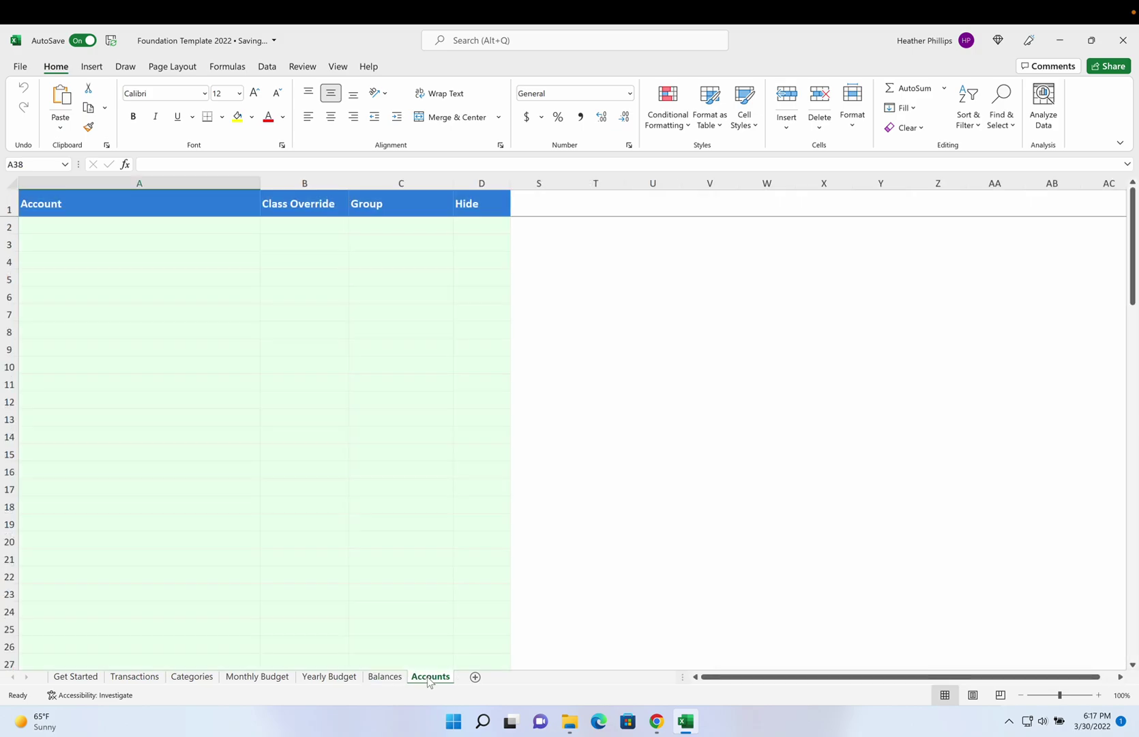
{"action": "left_click", "coordinate": [224, 228]}
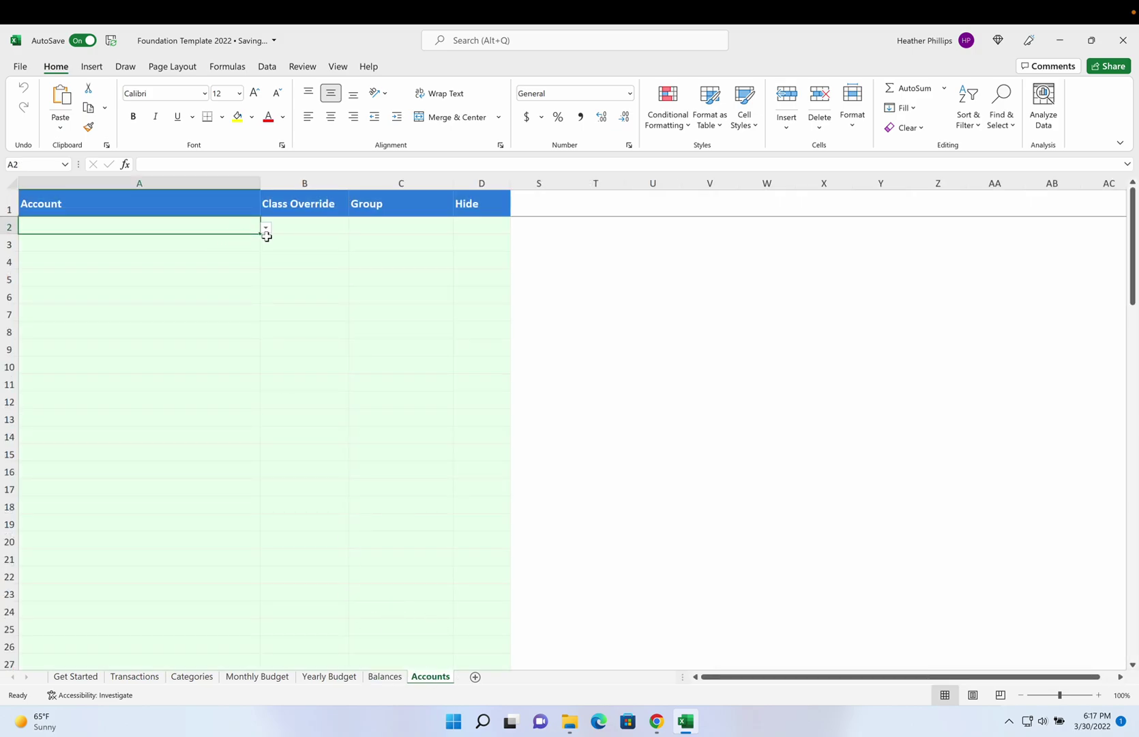
{"action": "left_click", "coordinate": [264, 227]}
{"action": "left_click", "coordinate": [232, 240]}
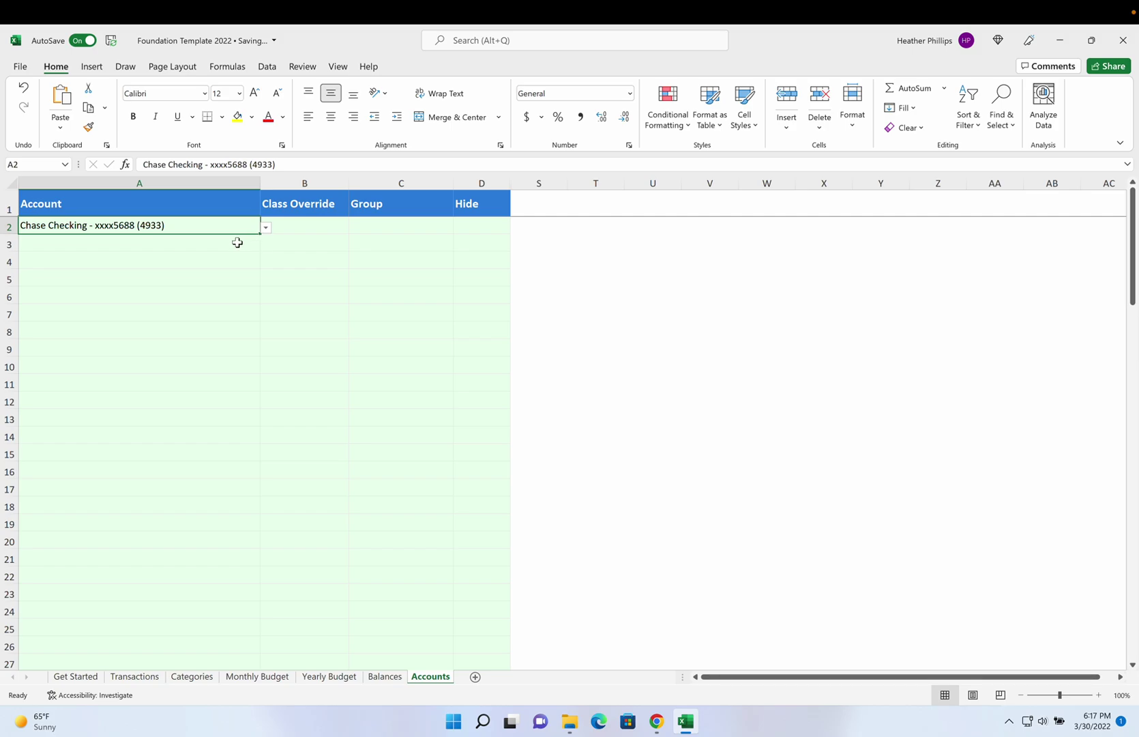
{"action": "left_click", "coordinate": [238, 244]}
{"action": "left_click", "coordinate": [266, 245]}
{"action": "left_click", "coordinate": [229, 267]}
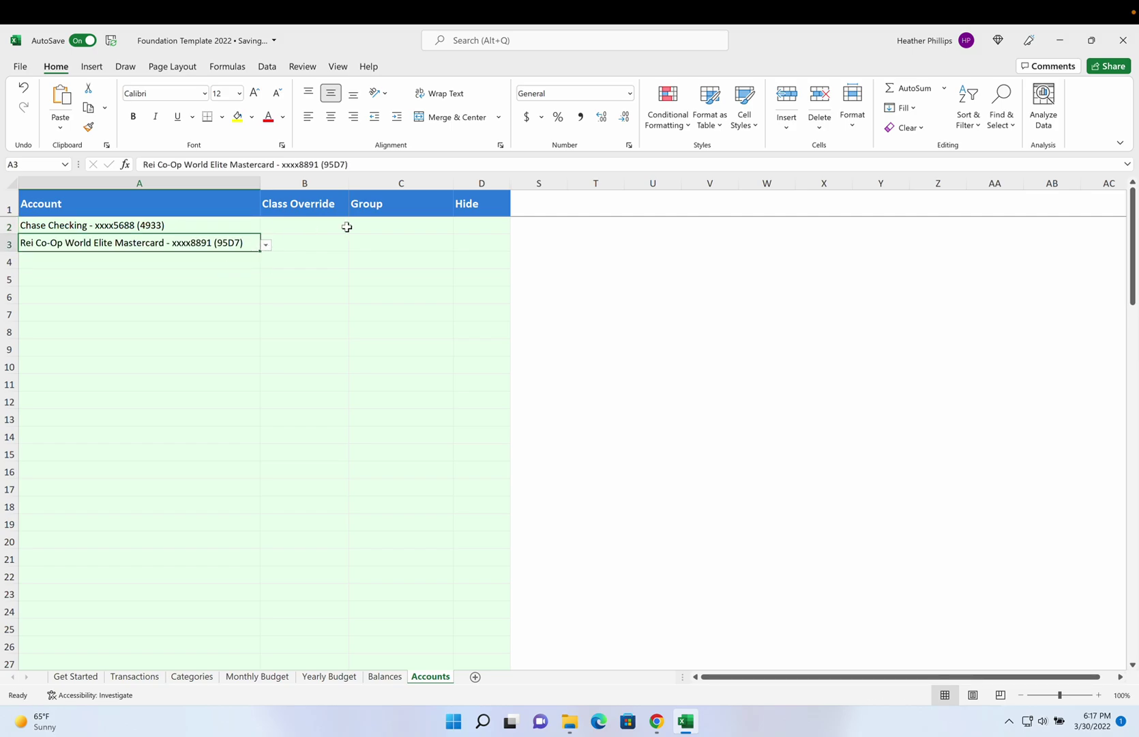
- Enter groups Checking and Credit Cards in C2/C3 and view them on Balances
{"action": "left_click", "coordinate": [404, 228]}
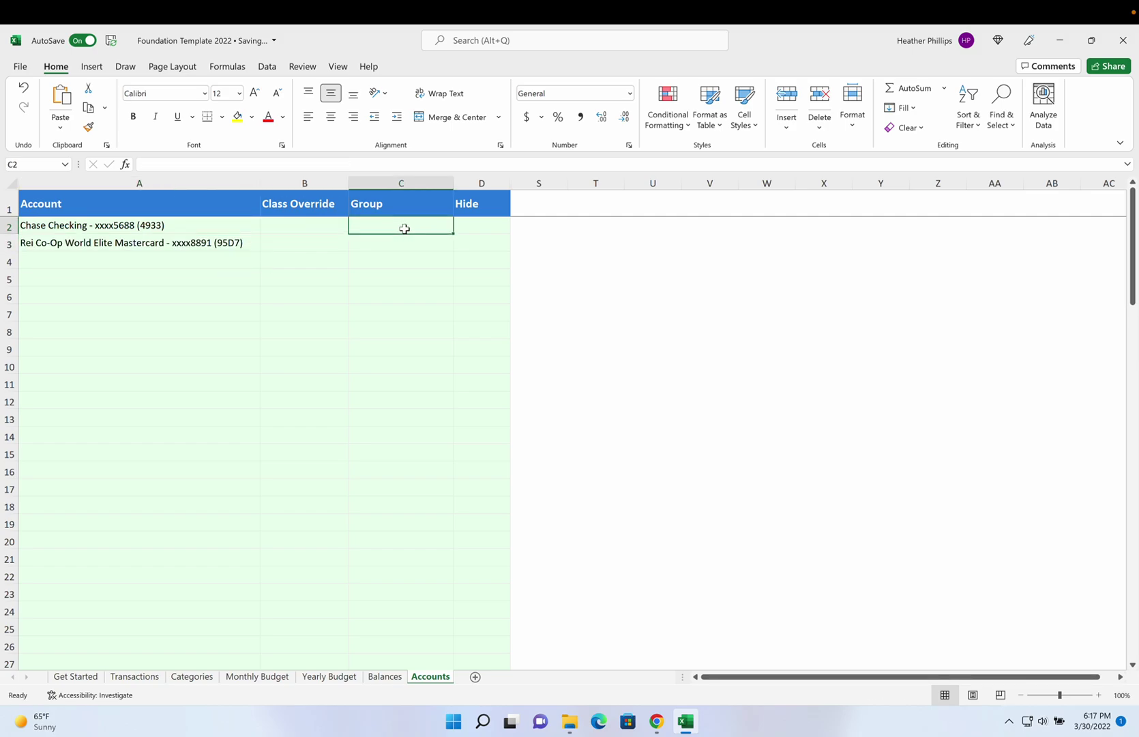
{"action": "type", "text": "Checking"}
{"action": "key", "text": "Return"}
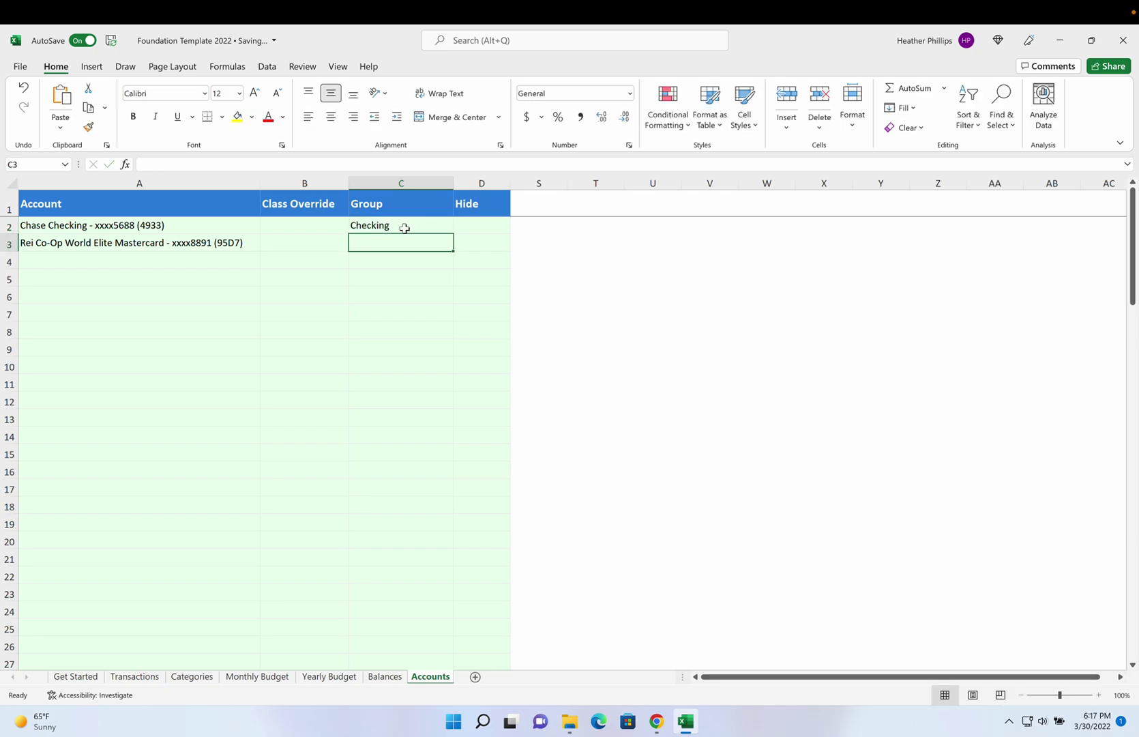
{"action": "type", "text": "Cr"}
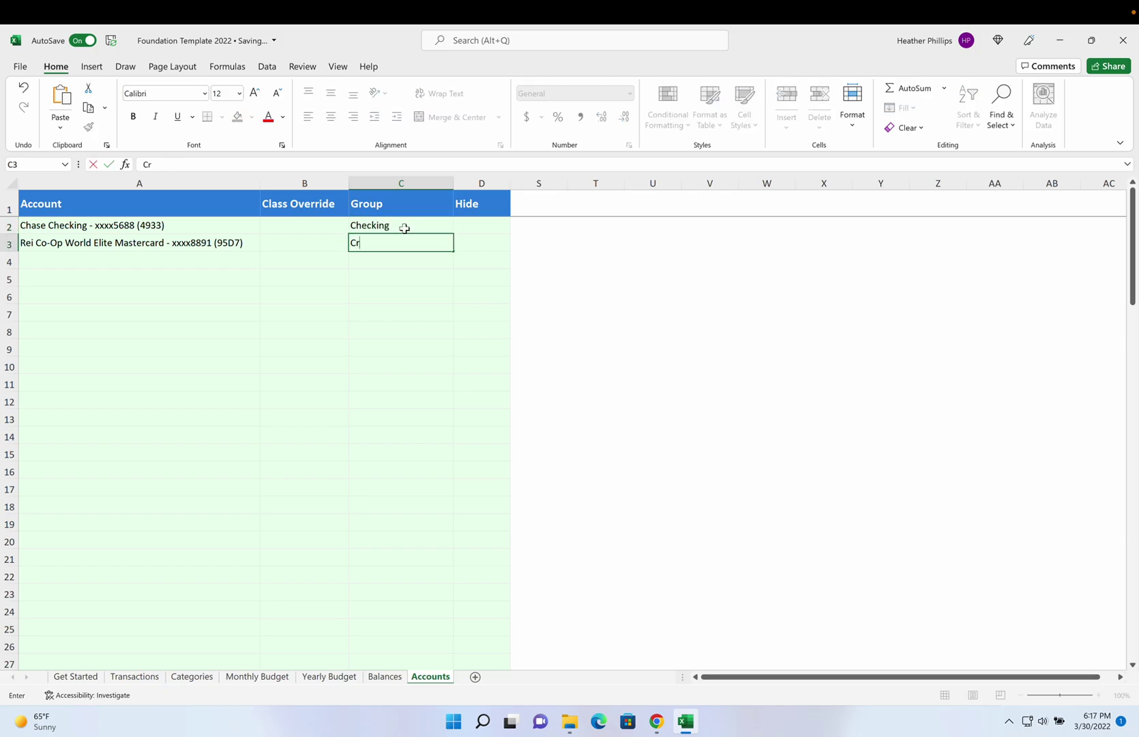
{"action": "type", "text": "edit Cards"}
{"action": "key", "text": "Return"}
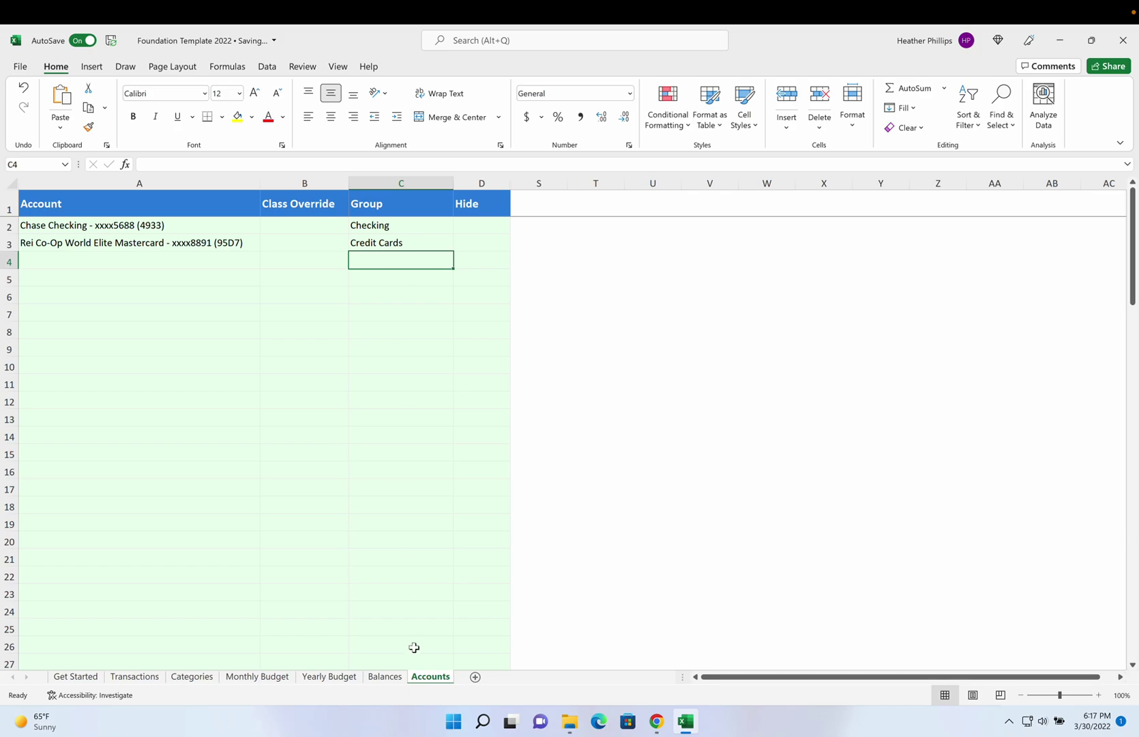
{"action": "left_click", "coordinate": [384, 676]}
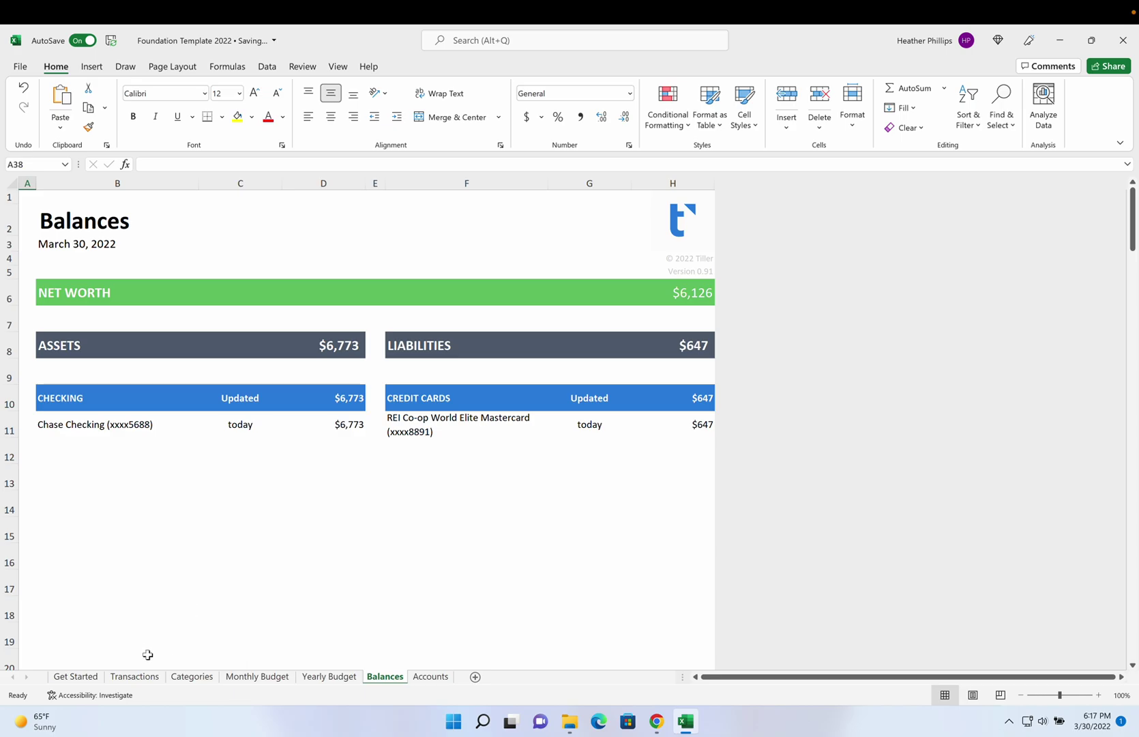
- Switch to the Transactions sheet showing the categorized March transactions
{"action": "left_click", "coordinate": [142, 681]}
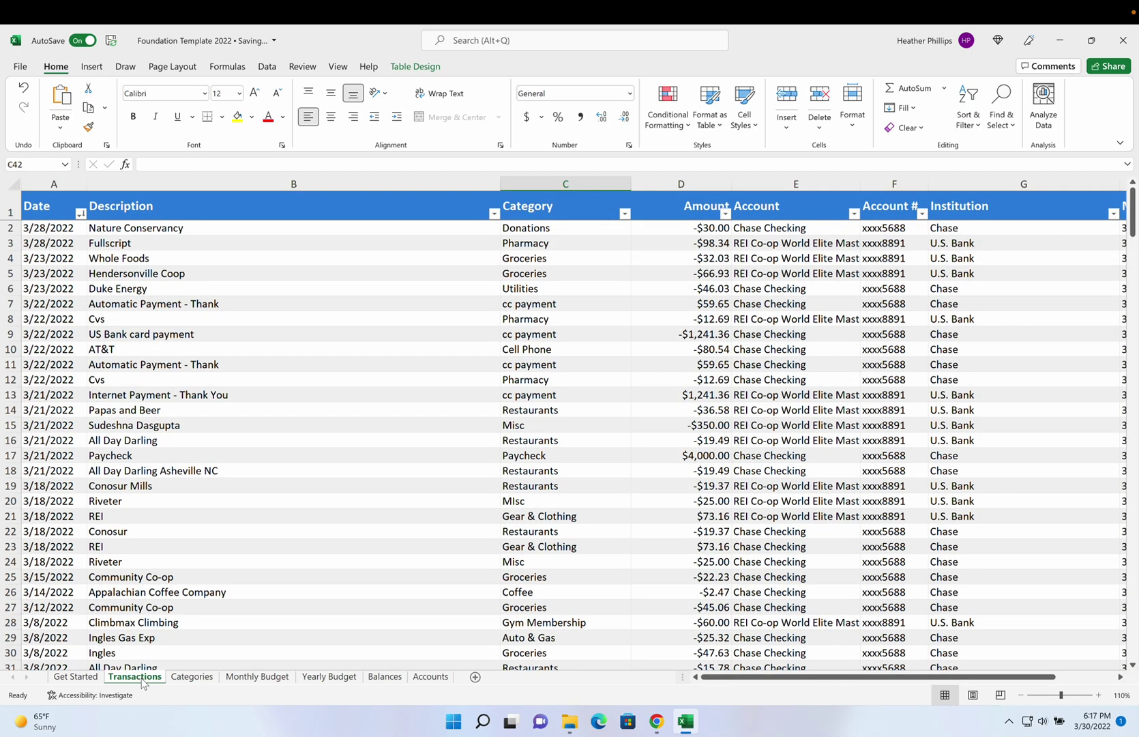
- Look at the January Subscriptions budget on Categories, then return to Transactions
{"action": "left_click", "coordinate": [192, 676]}
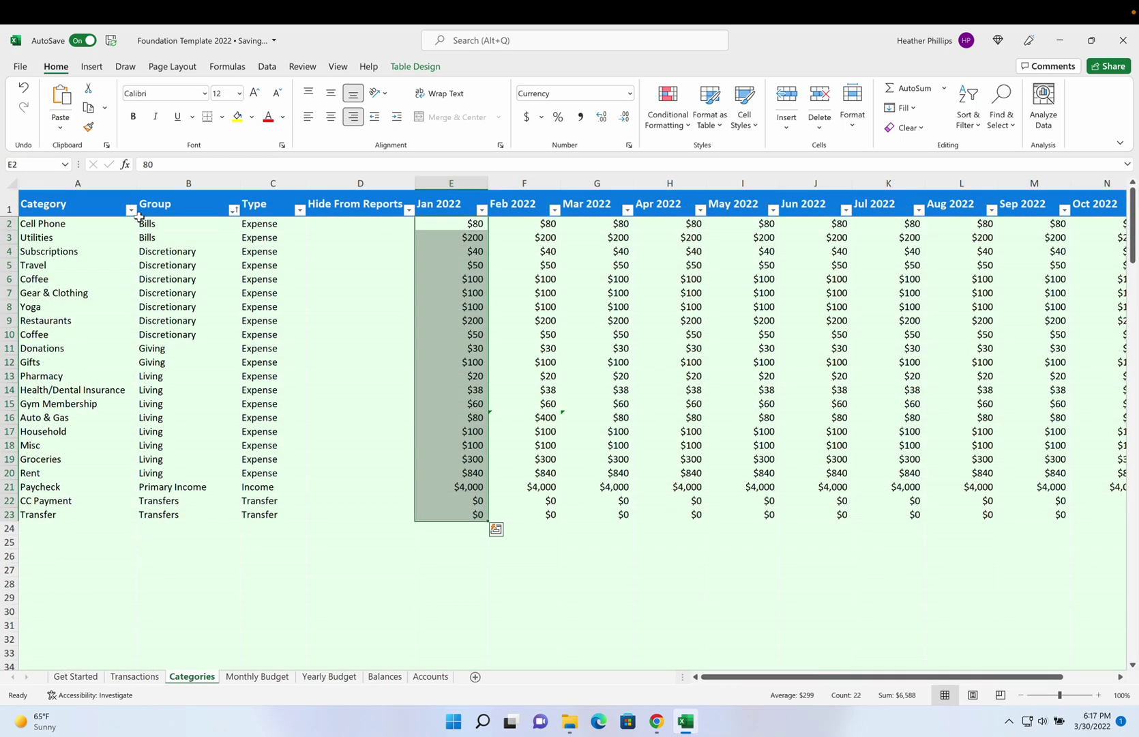
{"action": "left_click", "coordinate": [462, 254]}
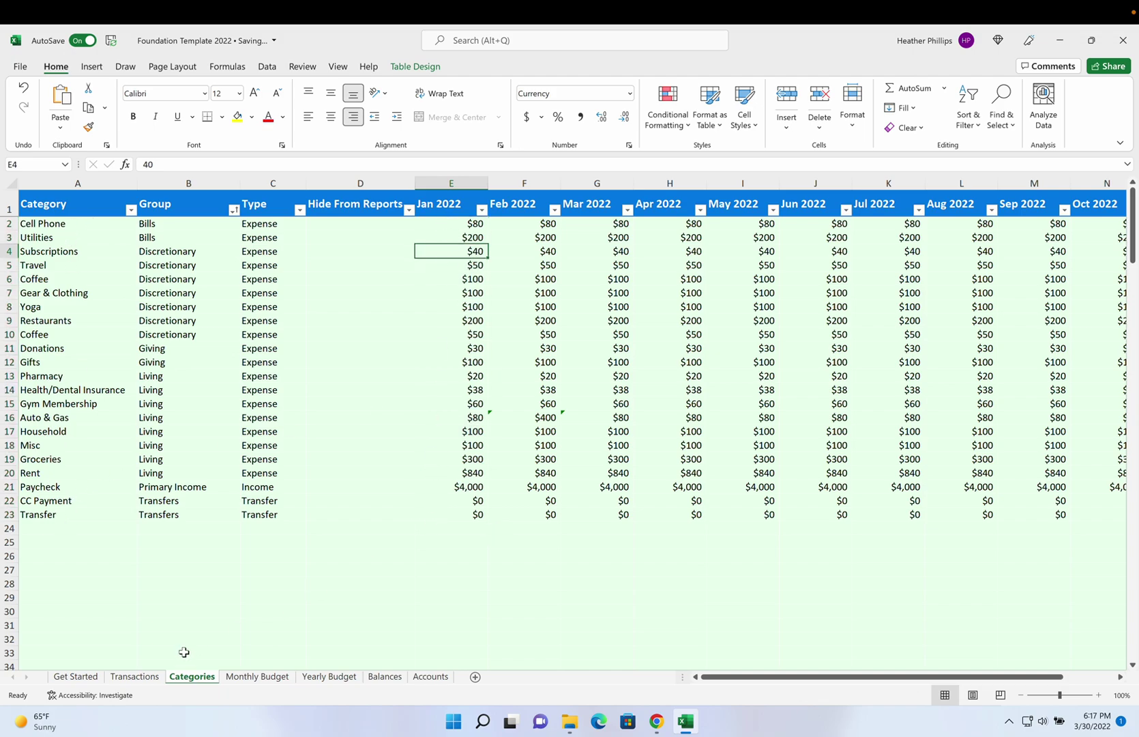
{"action": "left_click", "coordinate": [147, 679]}
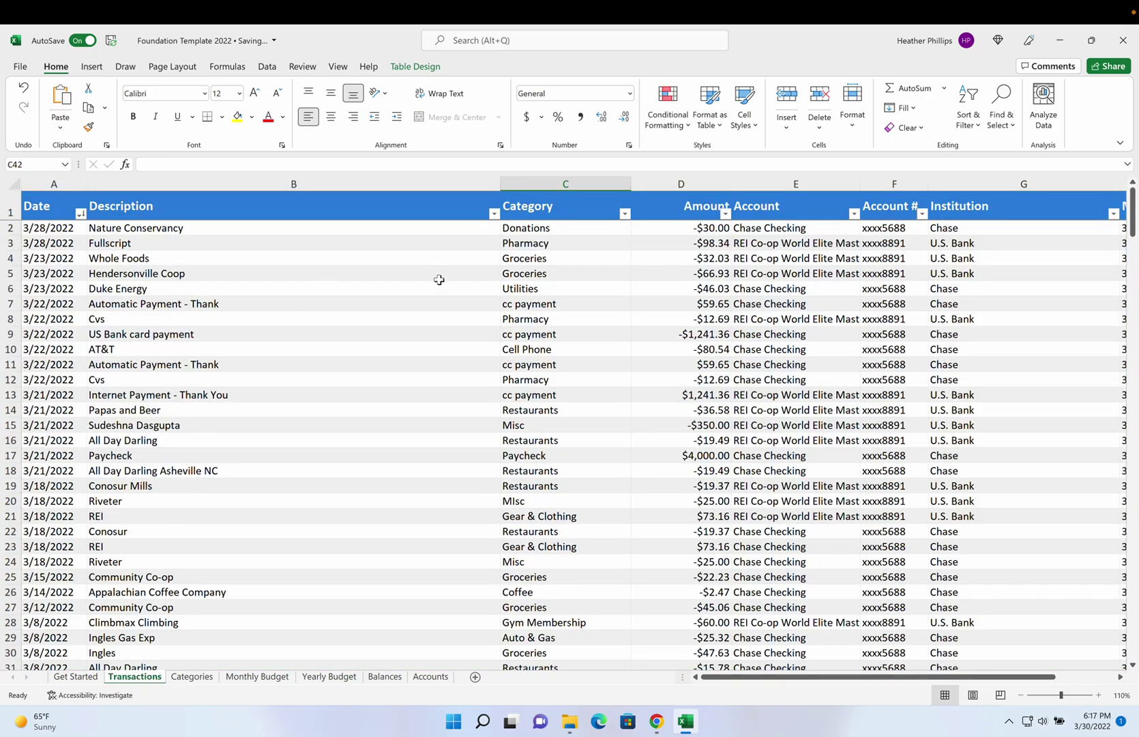
- Show the March Monthly Budget View and select its Spending Budget summary chart
{"action": "left_click", "coordinate": [256, 676]}
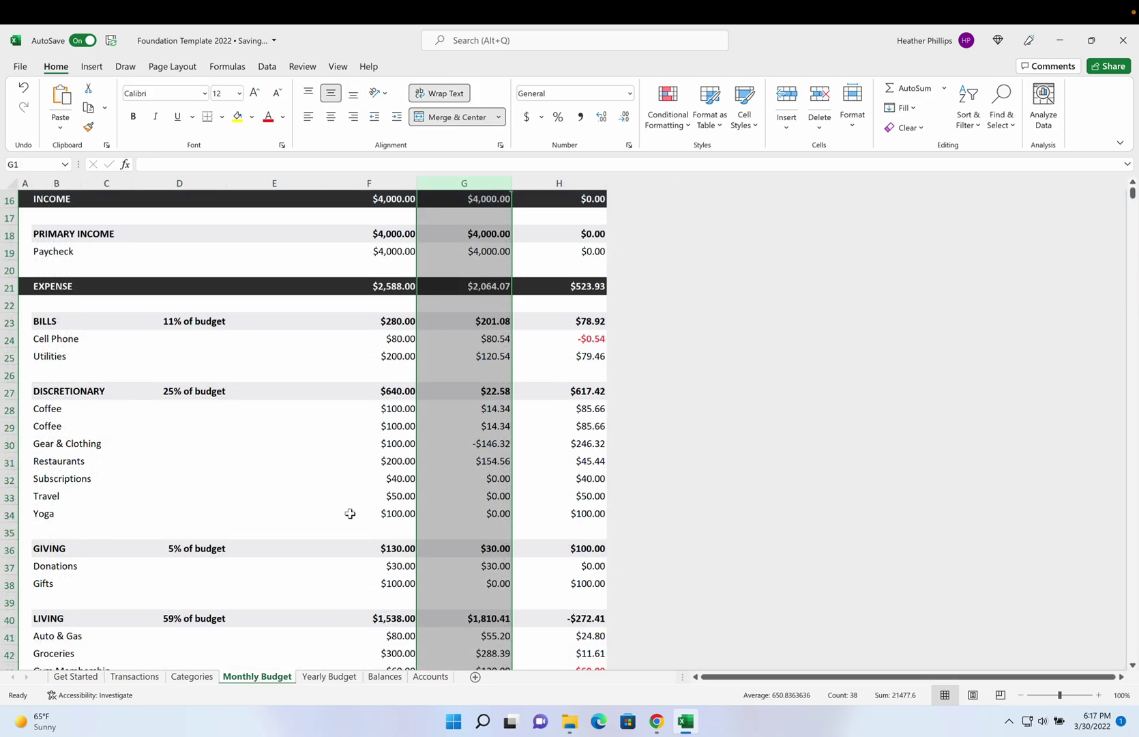
{"action": "scroll", "coordinate": [335, 471], "scroll_direction": "up", "scroll_amount": 5}
{"action": "left_click", "coordinate": [306, 328]}
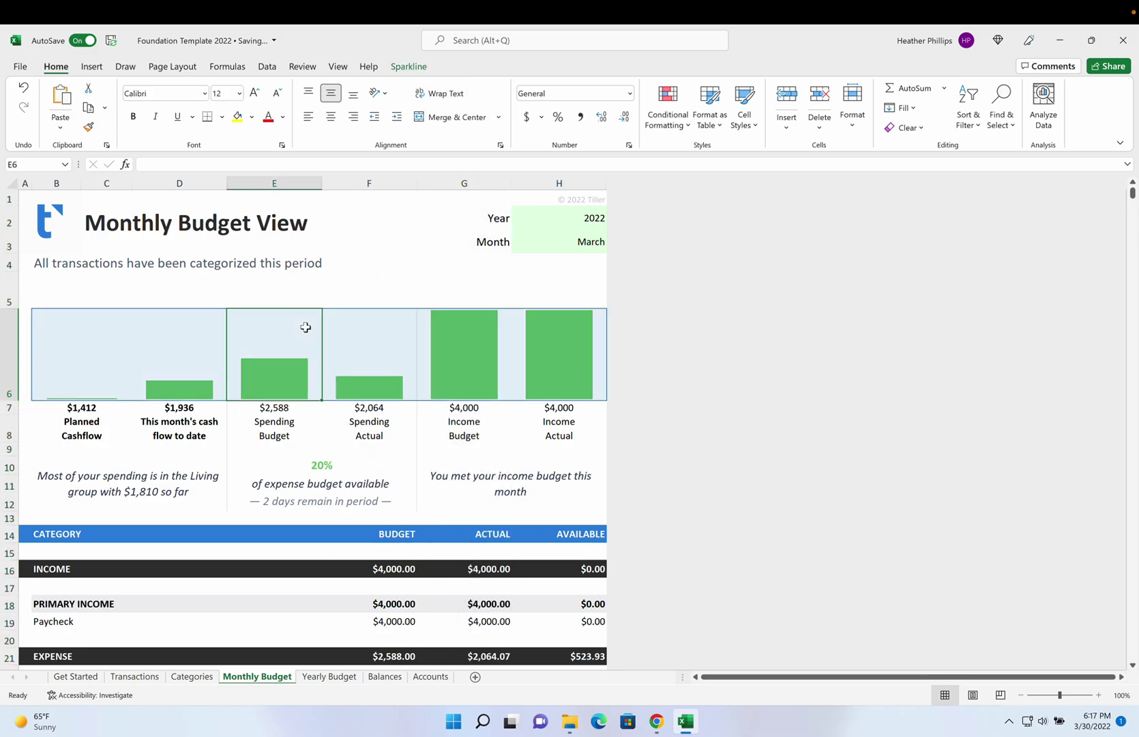
{"action": "left_click", "coordinate": [266, 67]}
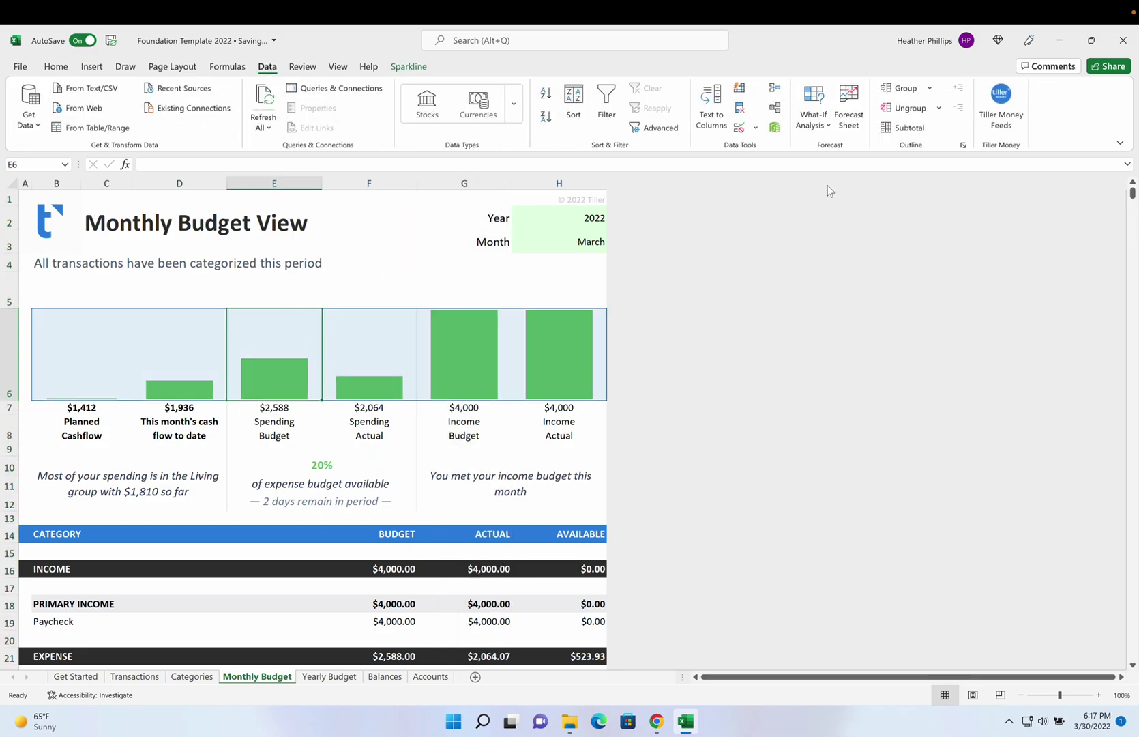
- Review linked accounts in the Tiller Money Feeds pane, then open the Tiller web console in Chrome
{"action": "left_click", "coordinate": [1013, 120]}
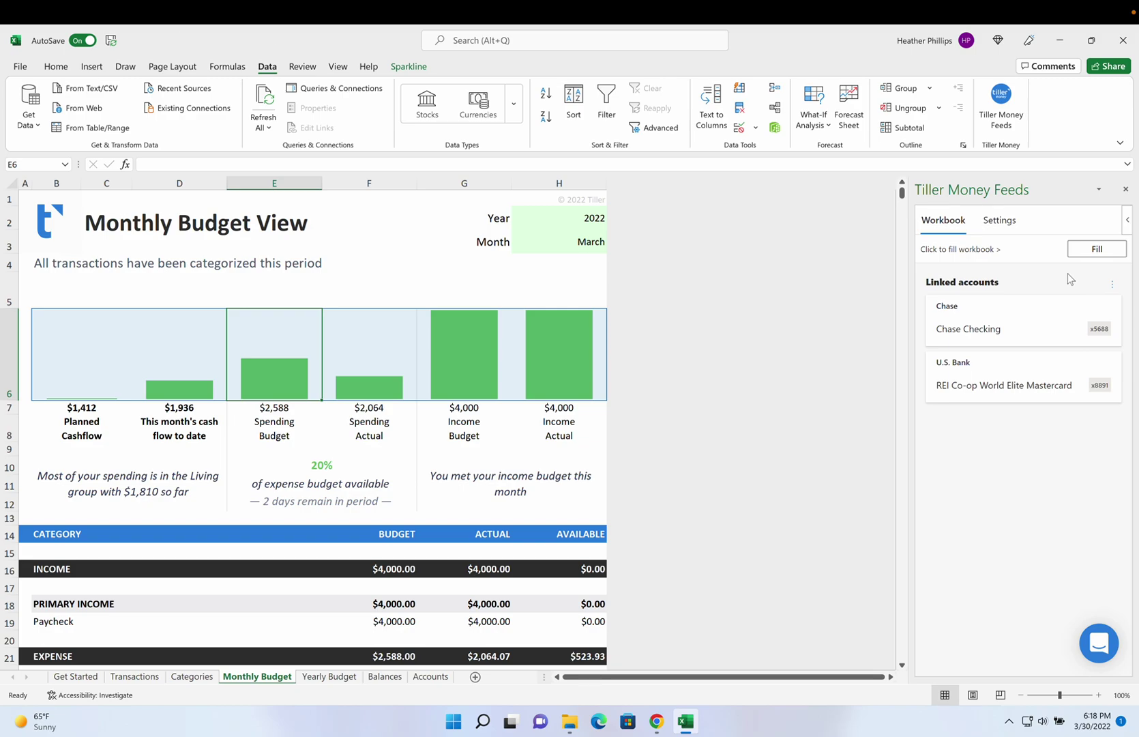
{"action": "left_click", "coordinate": [1098, 644]}
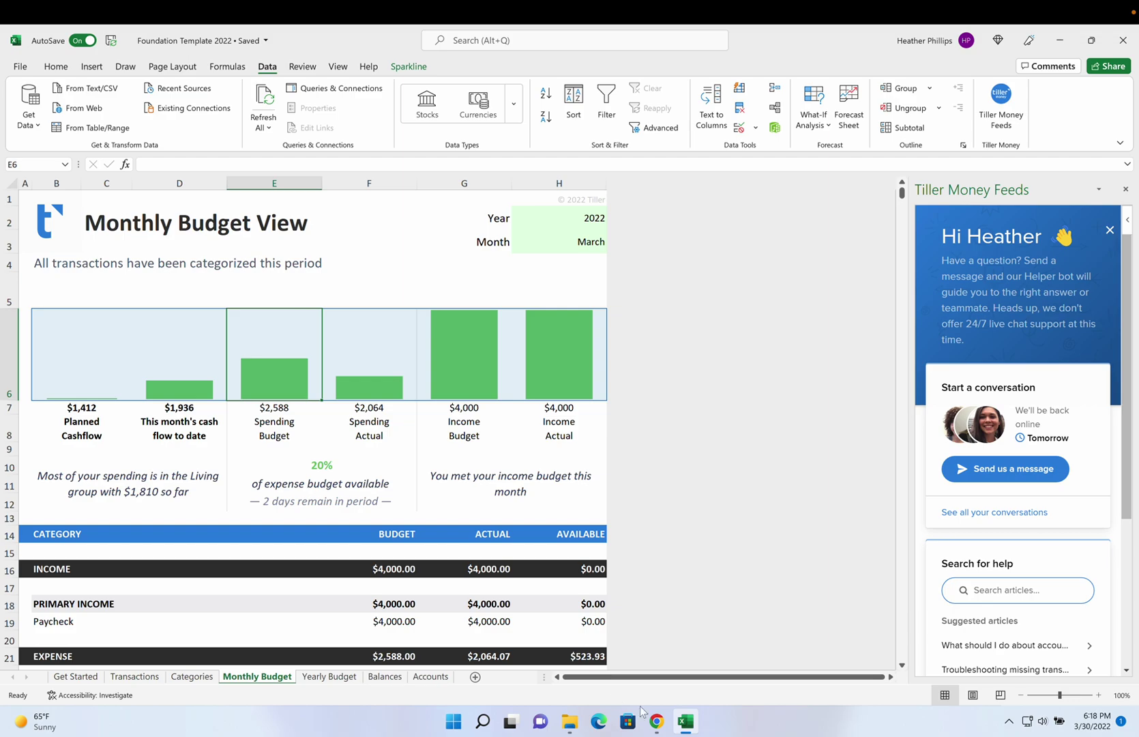
{"action": "left_click", "coordinate": [656, 721]}
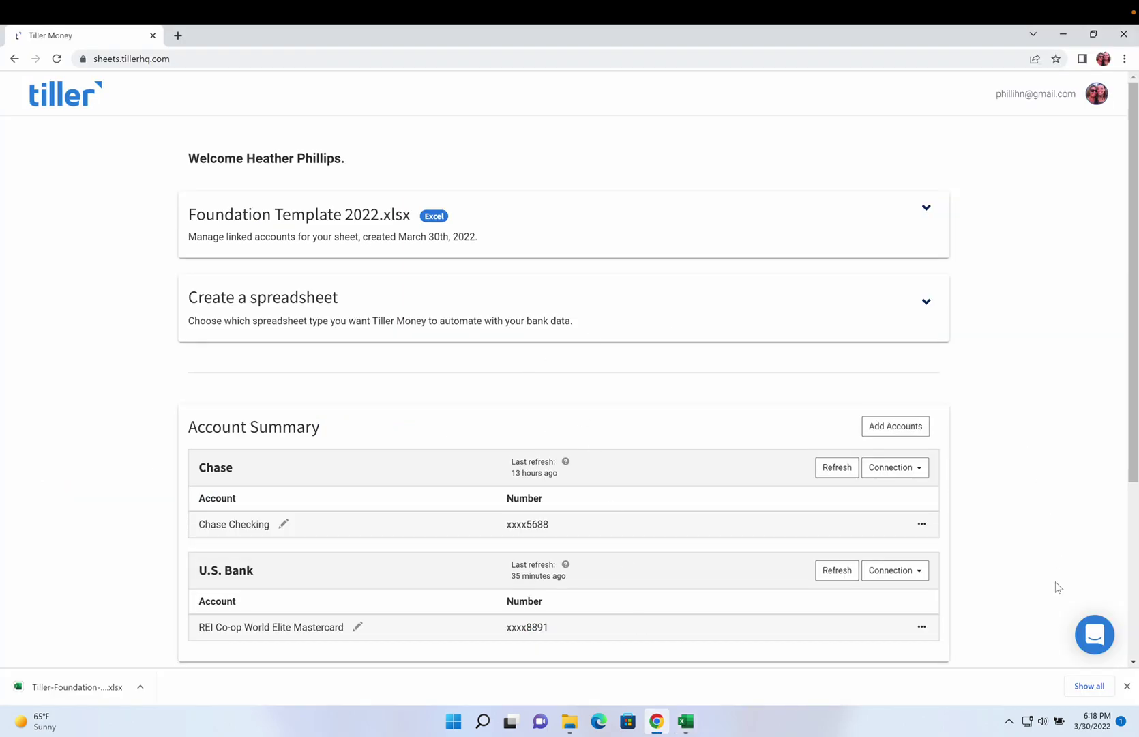